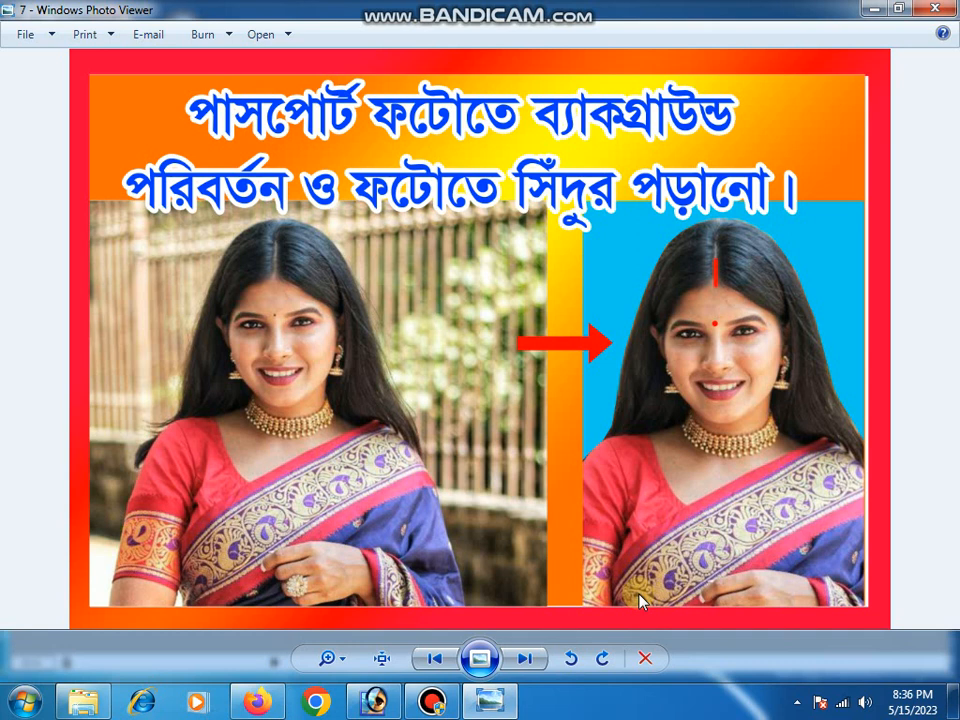
Step: Switch to Adobe Photoshop and open the image 6 from the photo shop folder
{"action": "left_click", "coordinate": [628, 499]}
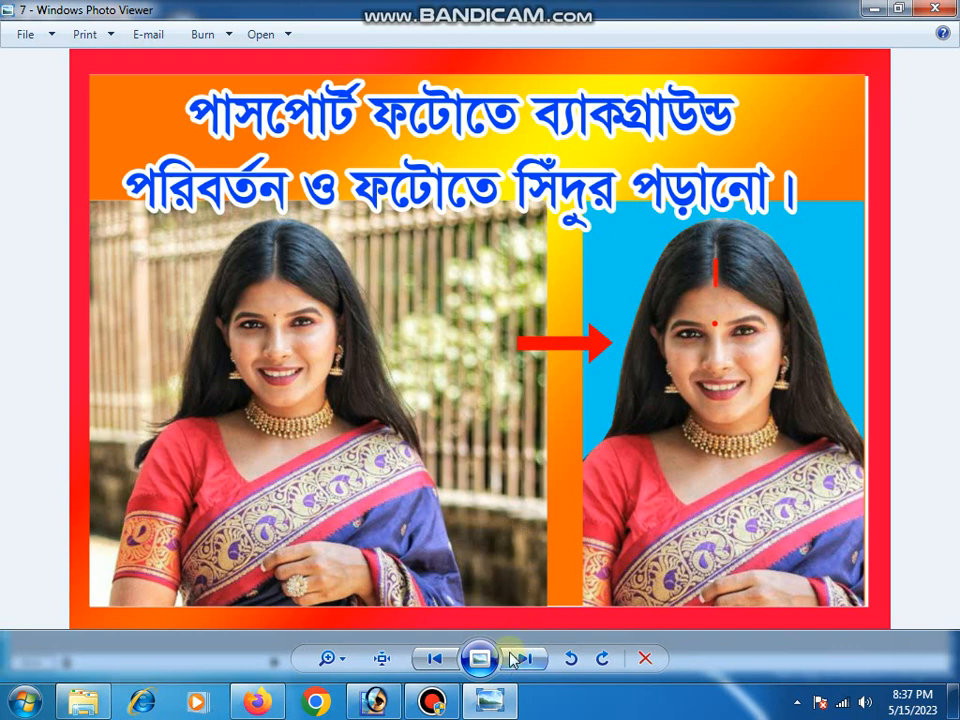
{"action": "left_click", "coordinate": [378, 703]}
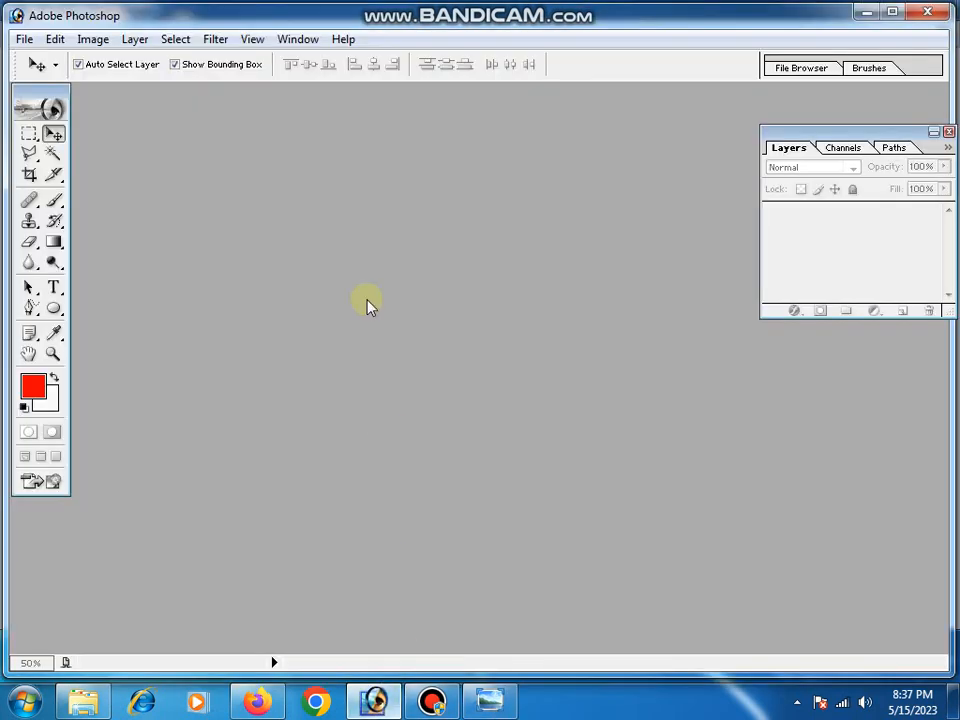
{"action": "left_click", "coordinate": [24, 40]}
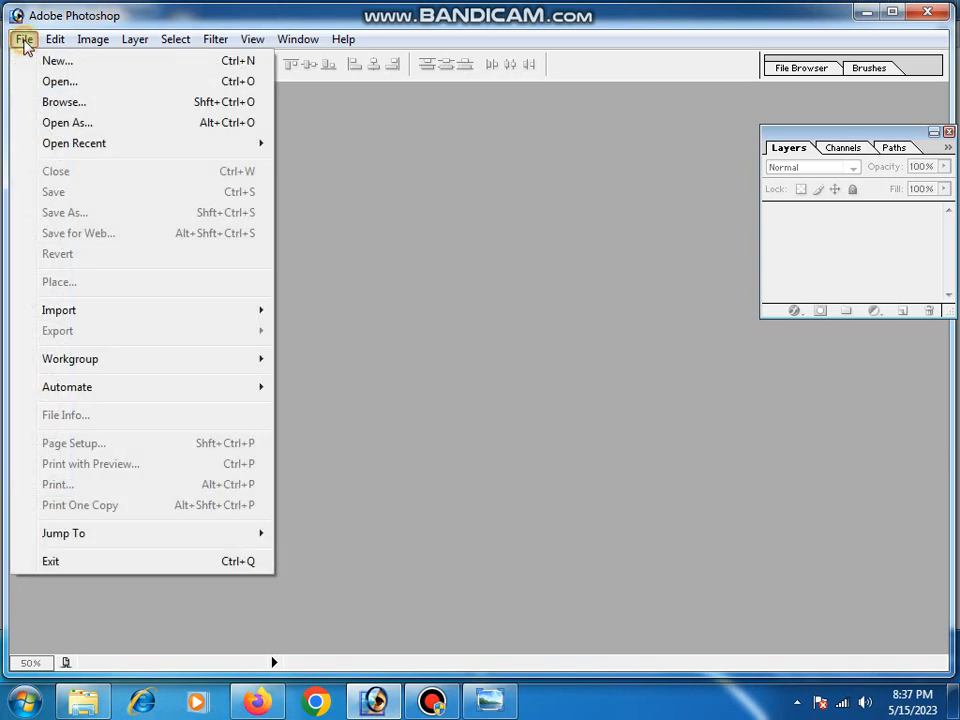
{"action": "left_click", "coordinate": [46, 83]}
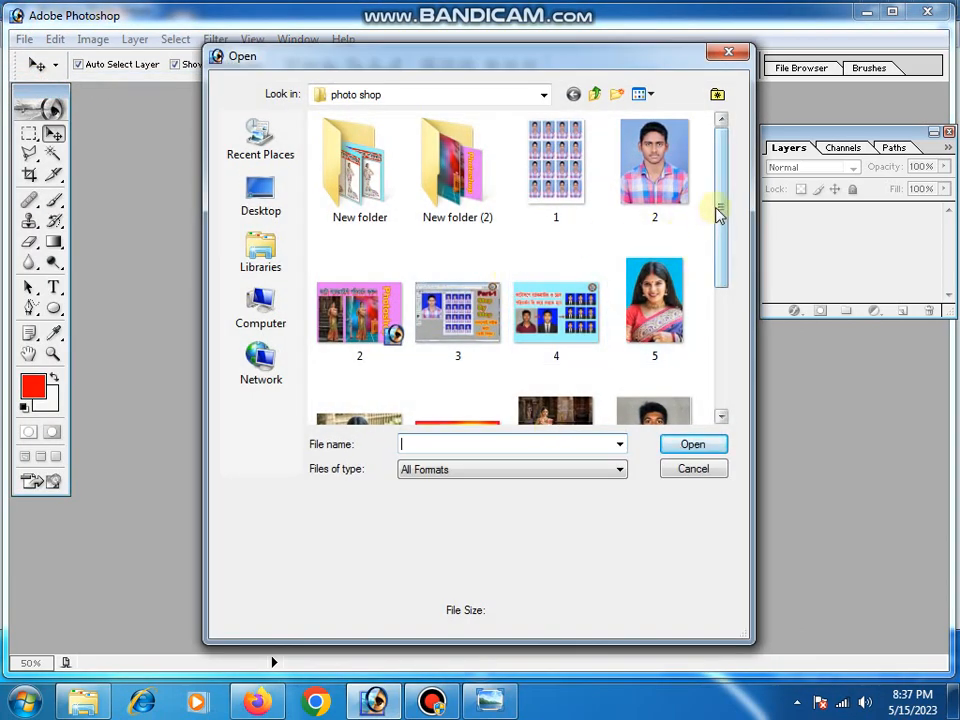
{"action": "left_click_drag", "start_coordinate": [720, 208], "coordinate": [737, 372]}
{"action": "left_click", "coordinate": [369, 229]}
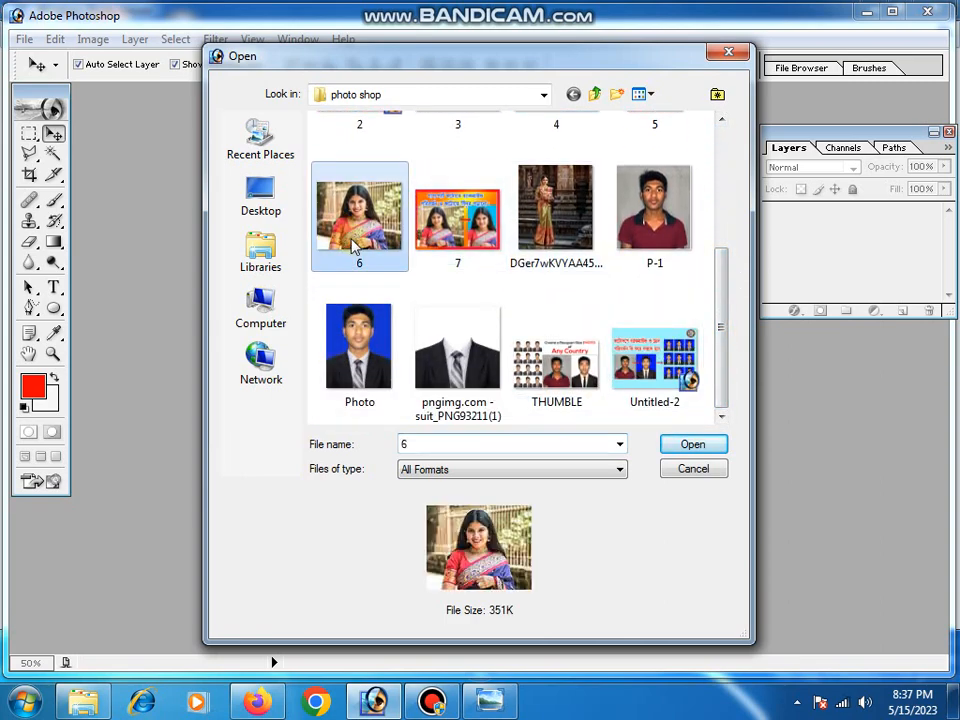
{"action": "left_click", "coordinate": [695, 446]}
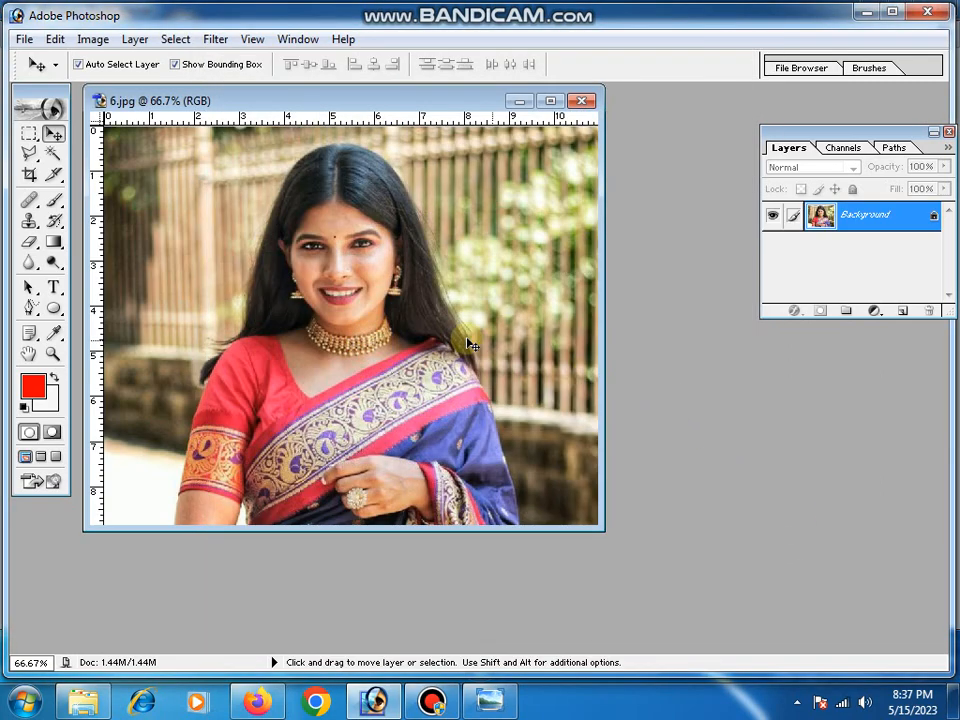
{"action": "left_click_drag", "start_coordinate": [406, 103], "coordinate": [381, 124]}
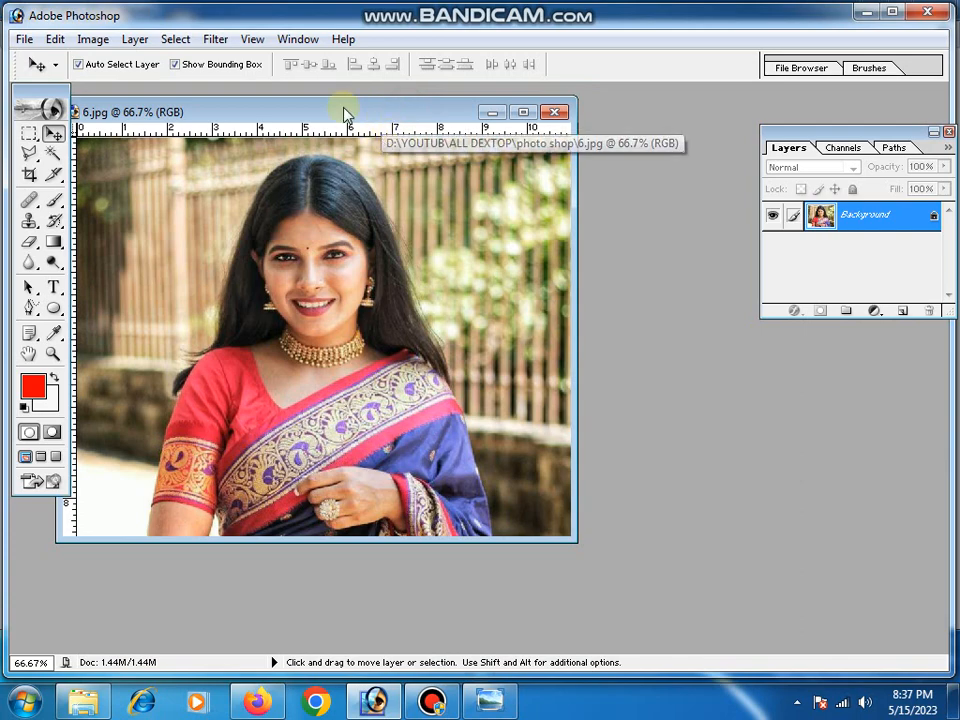
Step: Create a 2 x 3 inch, 300 pixels/inch RGB document with white contents and place its window beside the photo
{"action": "left_click", "coordinate": [22, 40]}
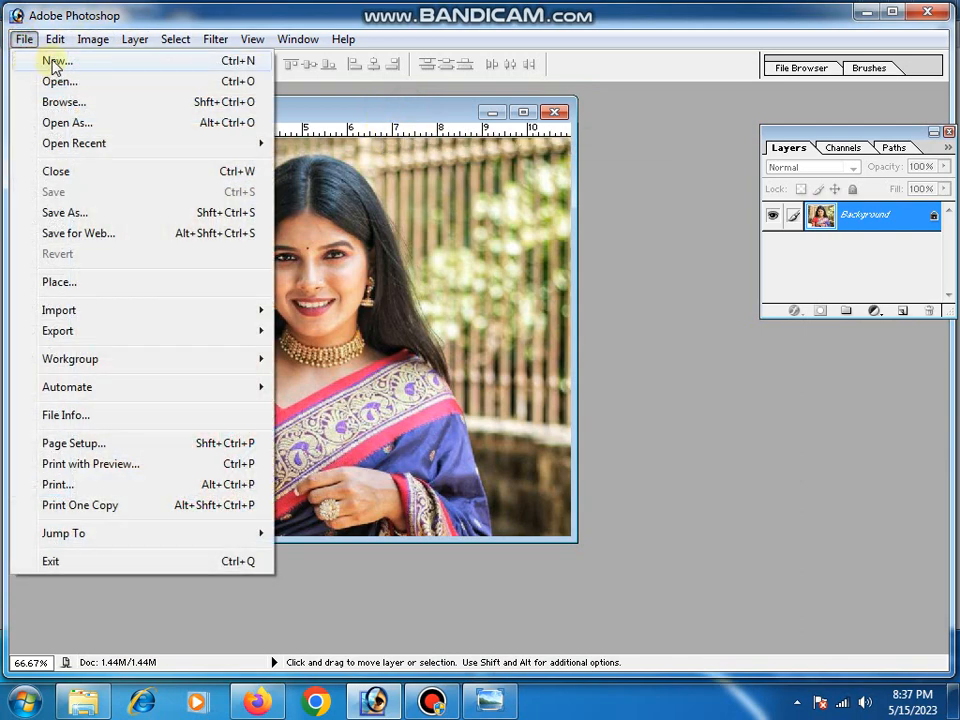
{"action": "left_click", "coordinate": [50, 61]}
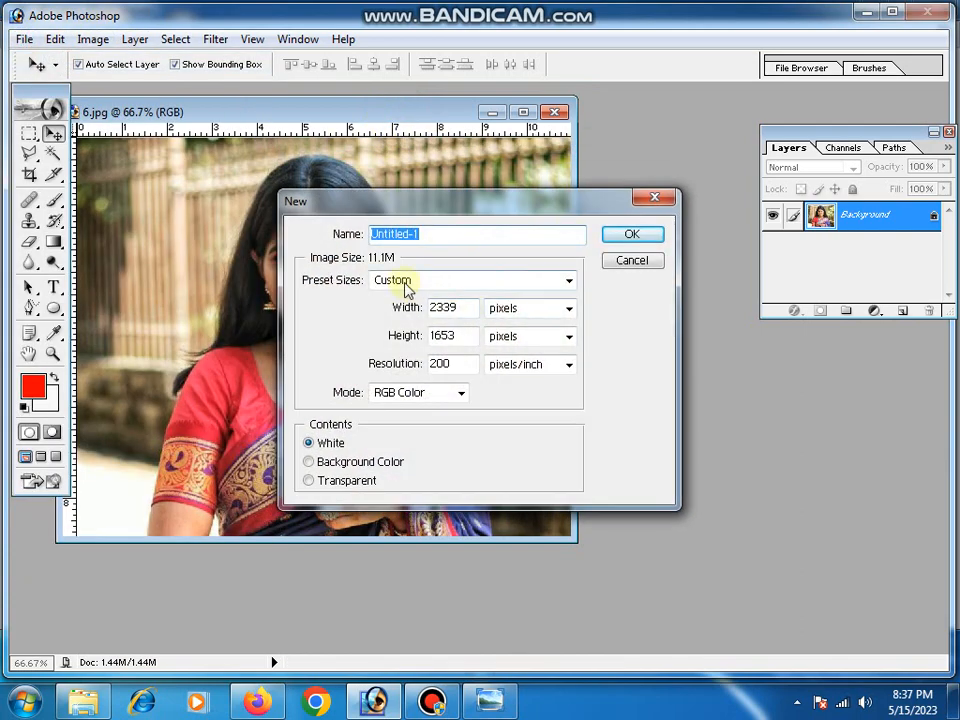
{"action": "left_click", "coordinate": [406, 284]}
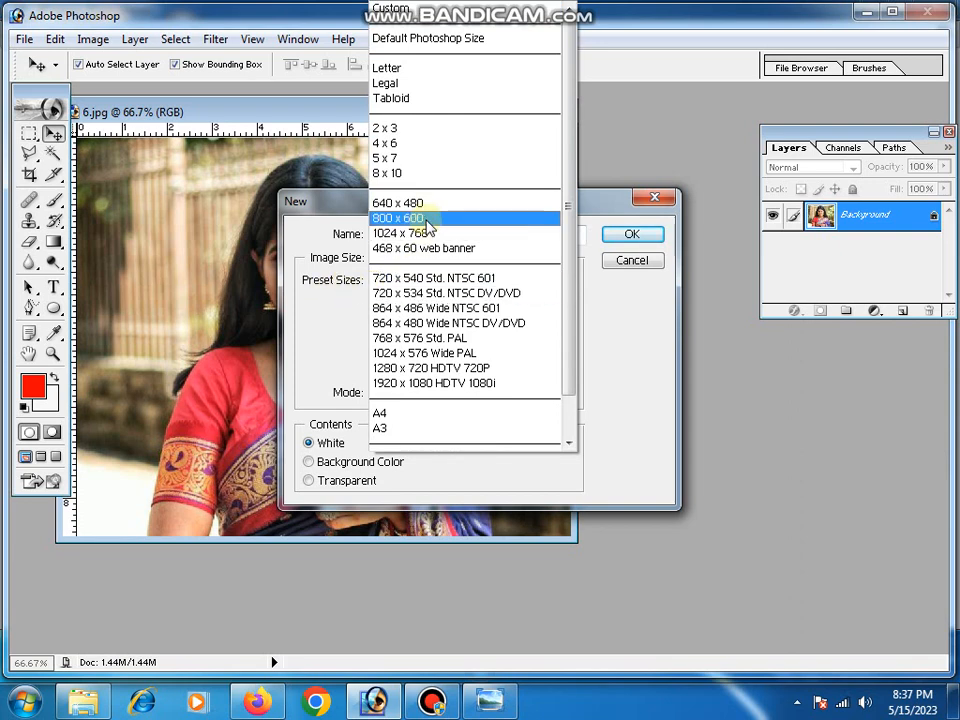
{"action": "left_click", "coordinate": [392, 130]}
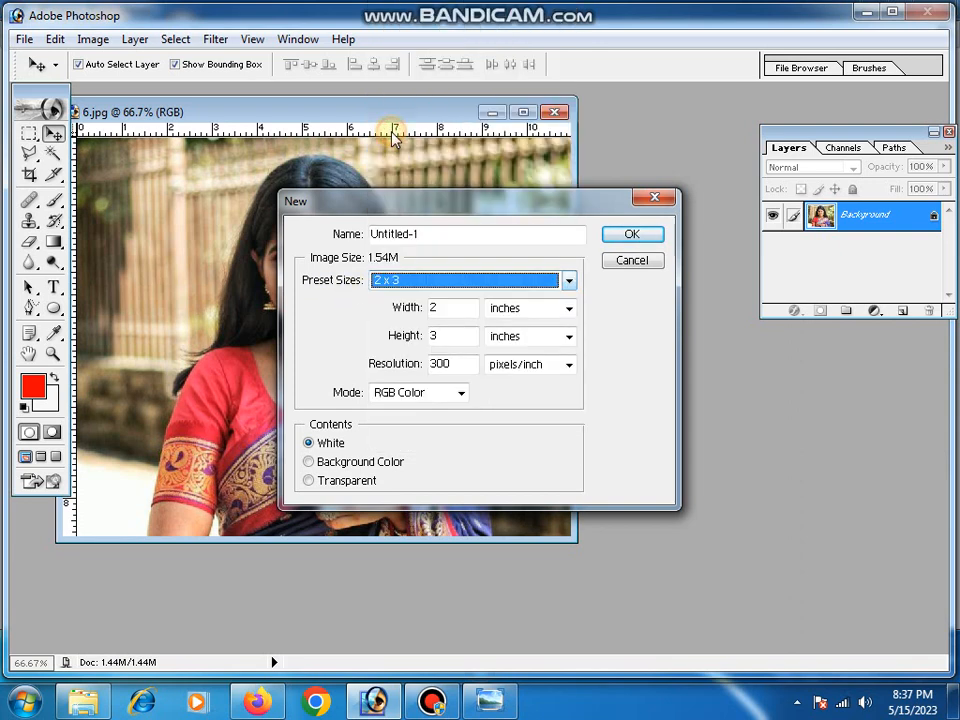
{"action": "left_click", "coordinate": [645, 238]}
{"action": "left_click_drag", "start_coordinate": [254, 112], "coordinate": [659, 131]}
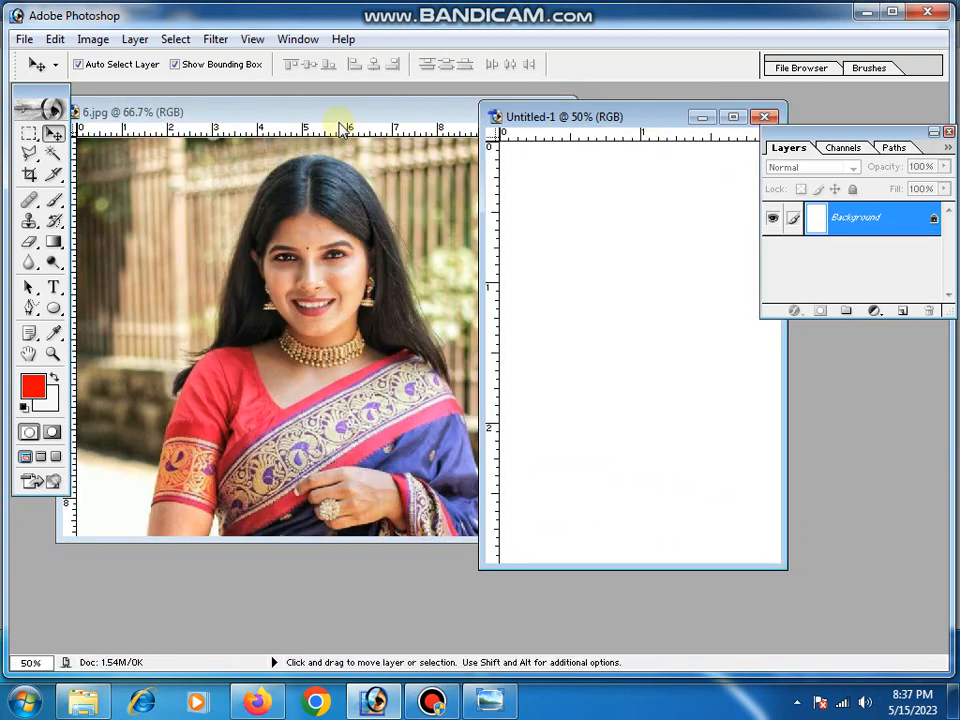
{"action": "left_click_drag", "start_coordinate": [340, 118], "coordinate": [315, 124]}
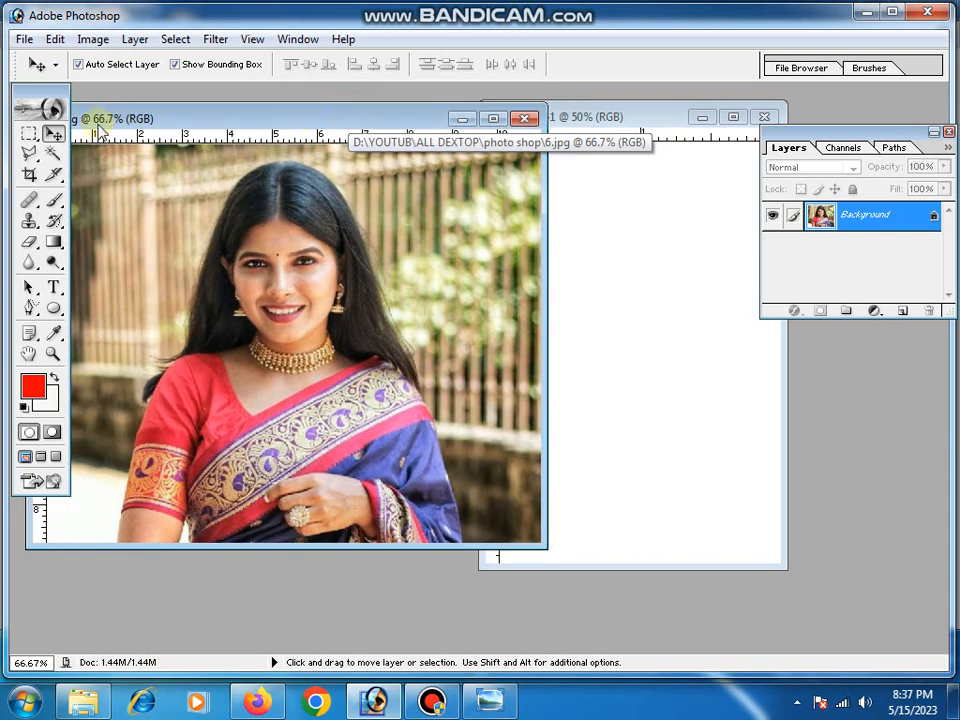
Step: Select the woman from above her head to her hand with a rectangular marquee in 6.jpg and copy the selection
{"action": "left_click", "coordinate": [29, 137]}
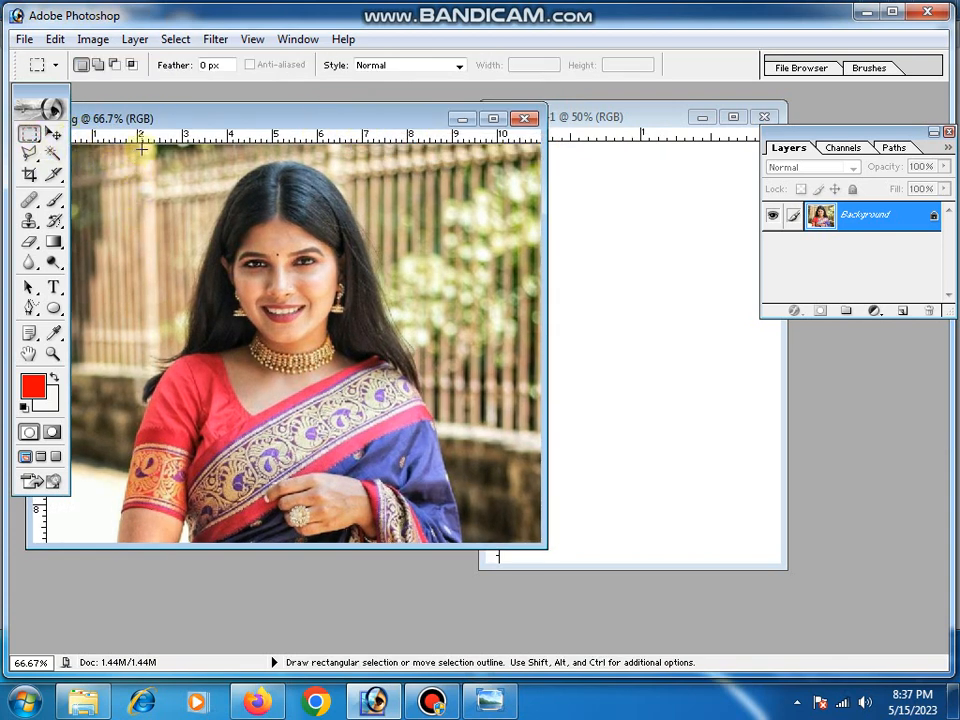
{"action": "left_click_drag", "start_coordinate": [144, 145], "coordinate": [441, 521]}
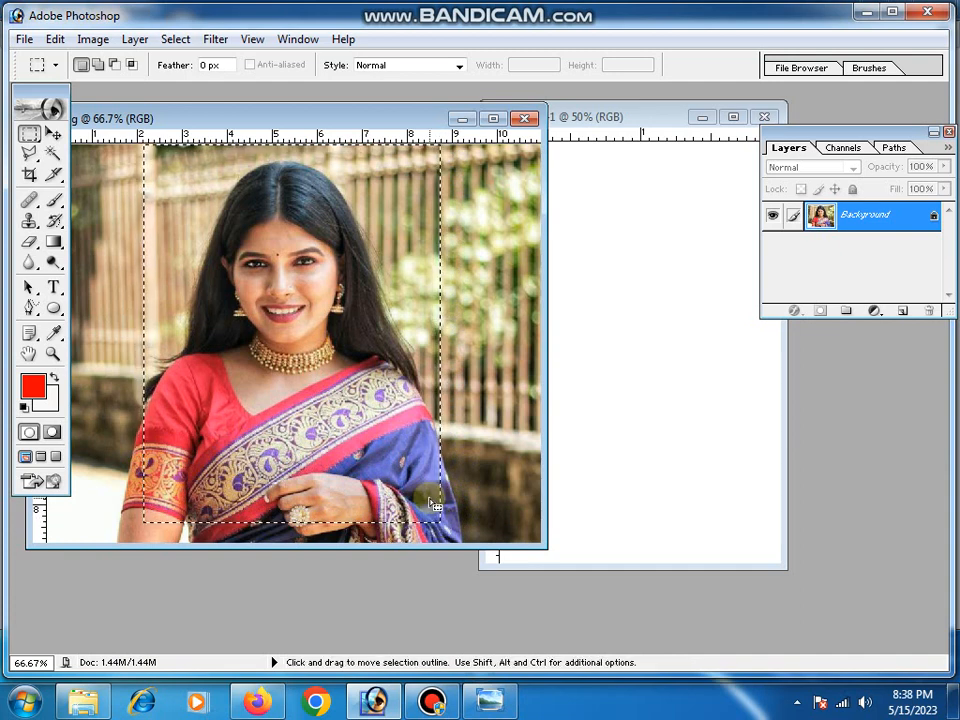
{"action": "key", "text": "ctrl"}
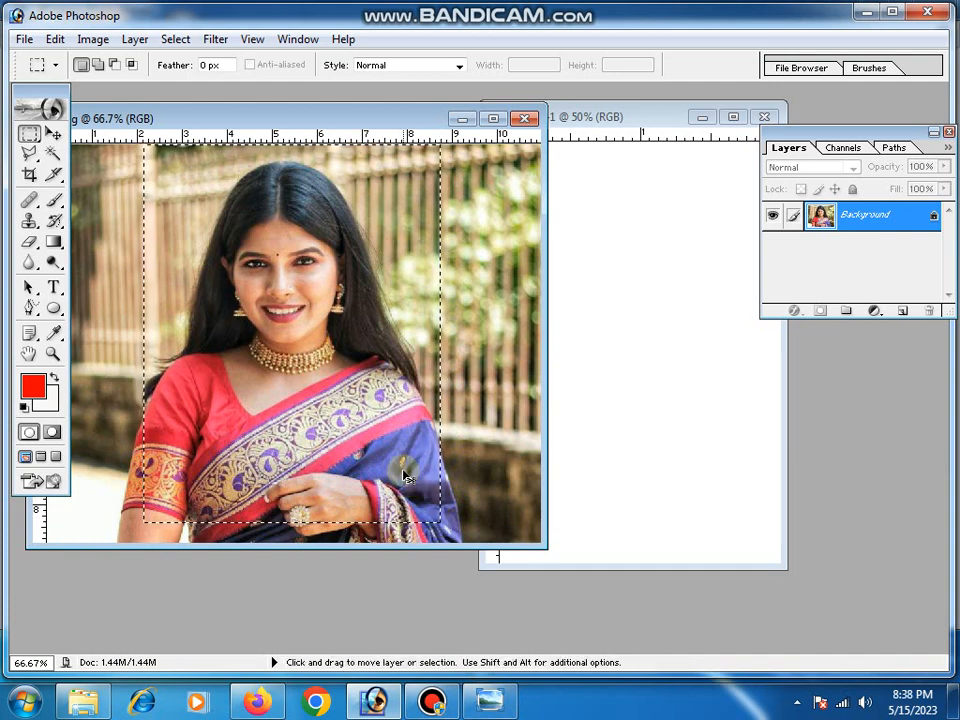
{"action": "left_click", "coordinate": [55, 39]}
{"action": "left_click", "coordinate": [62, 179]}
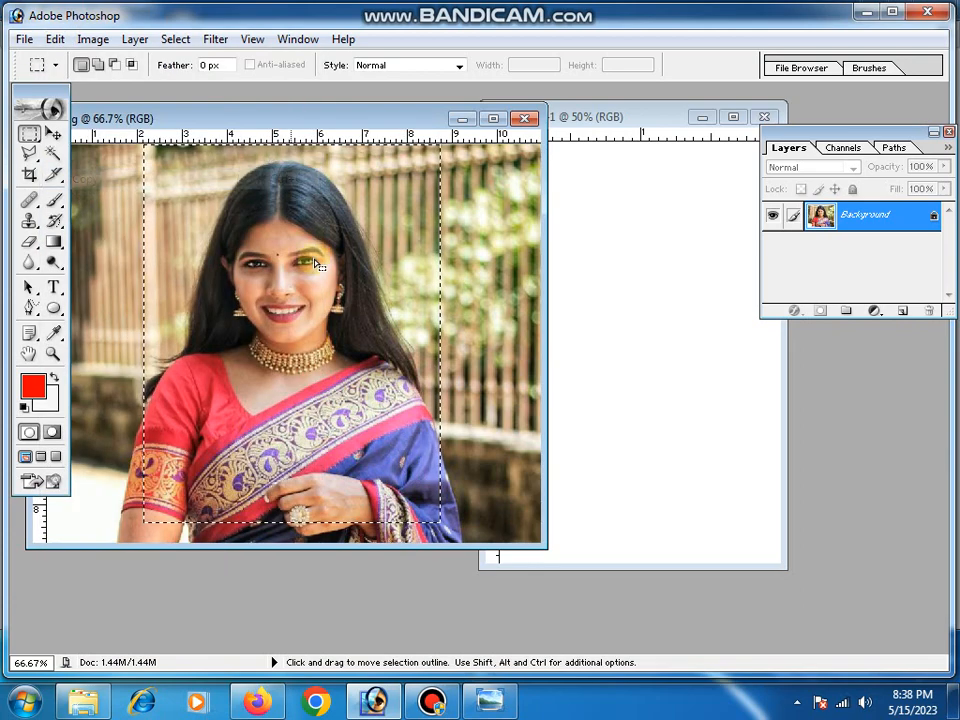
Step: Paste the copied portrait into the blank 2 x 3 document as a new layer
{"action": "left_click", "coordinate": [641, 120]}
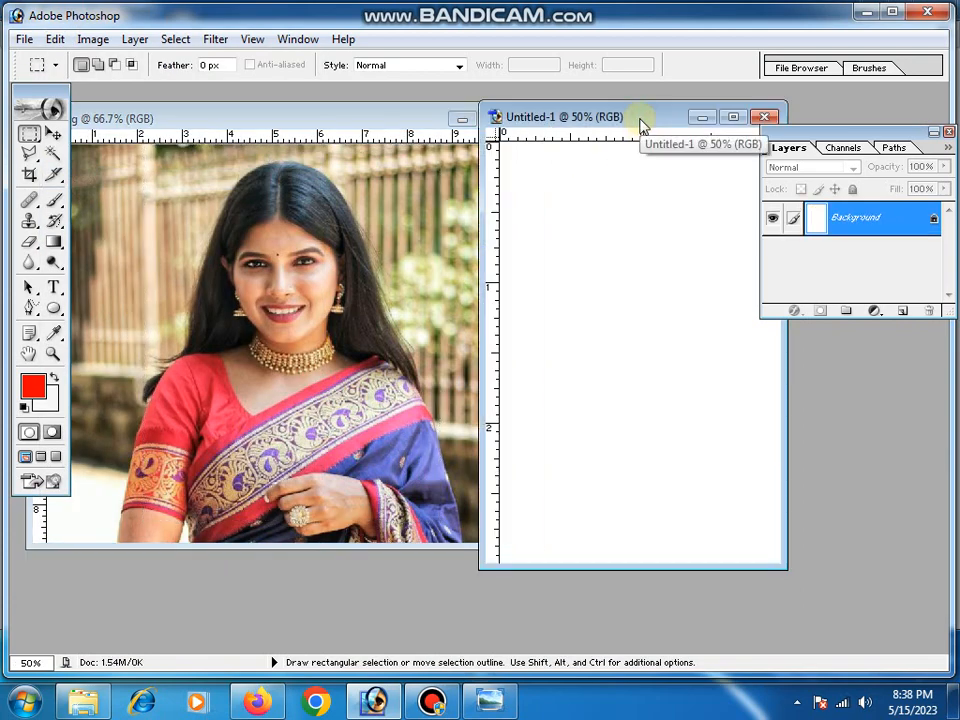
{"action": "left_click_drag", "start_coordinate": [641, 120], "coordinate": [510, 146]}
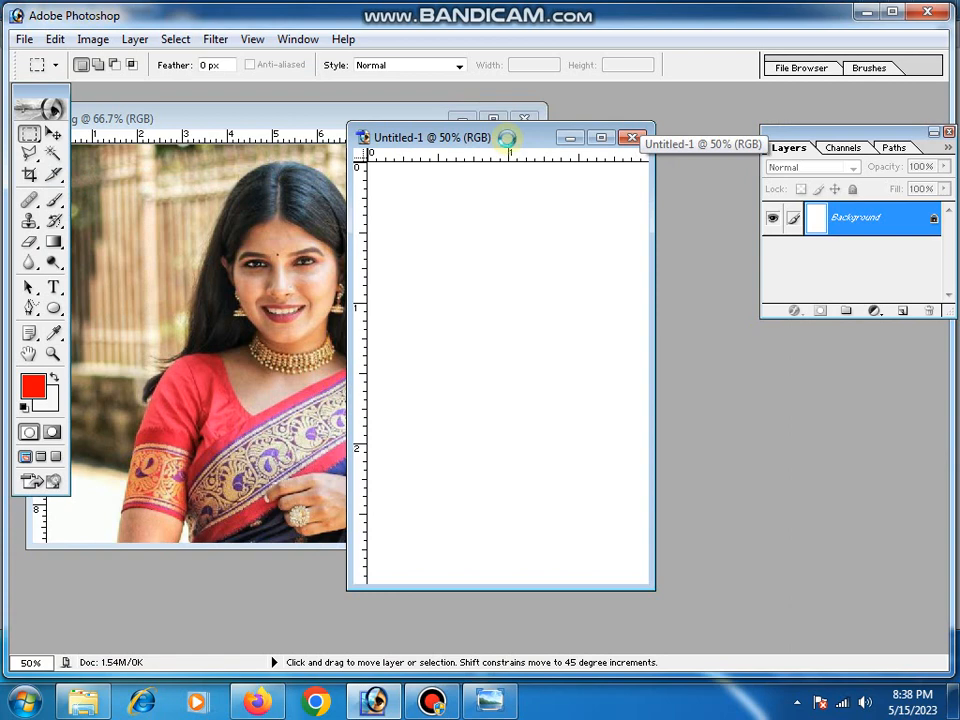
{"action": "key", "text": "ctrl+v"}
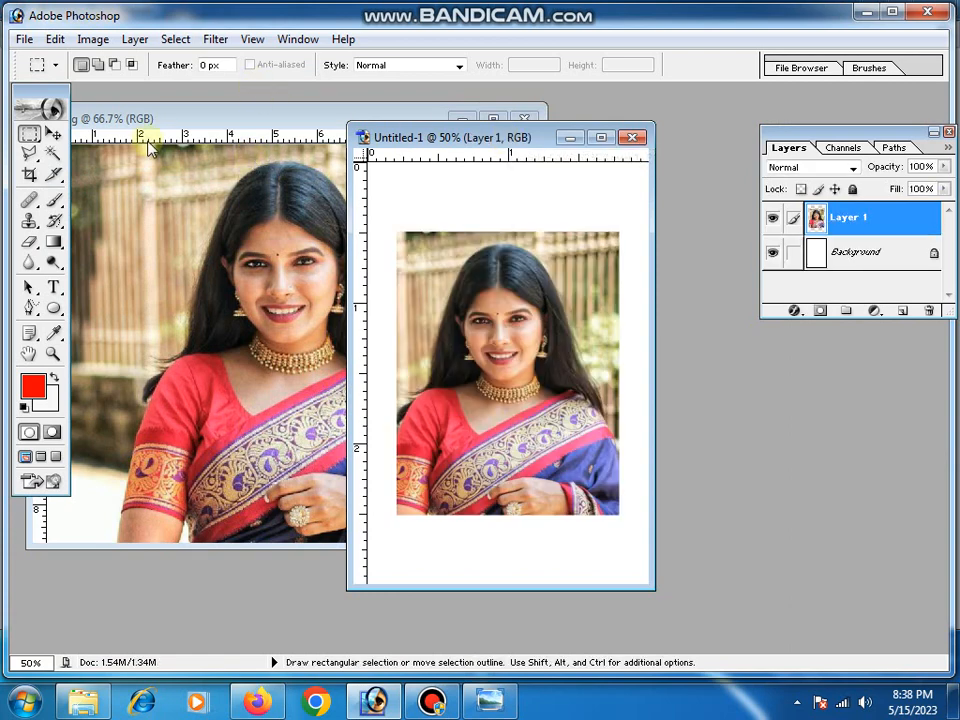
Step: Scale the pasted portrait to about 150.8% so it fills the canvas, nudge it sideways into position and apply the transformation
{"action": "left_click", "coordinate": [52, 133]}
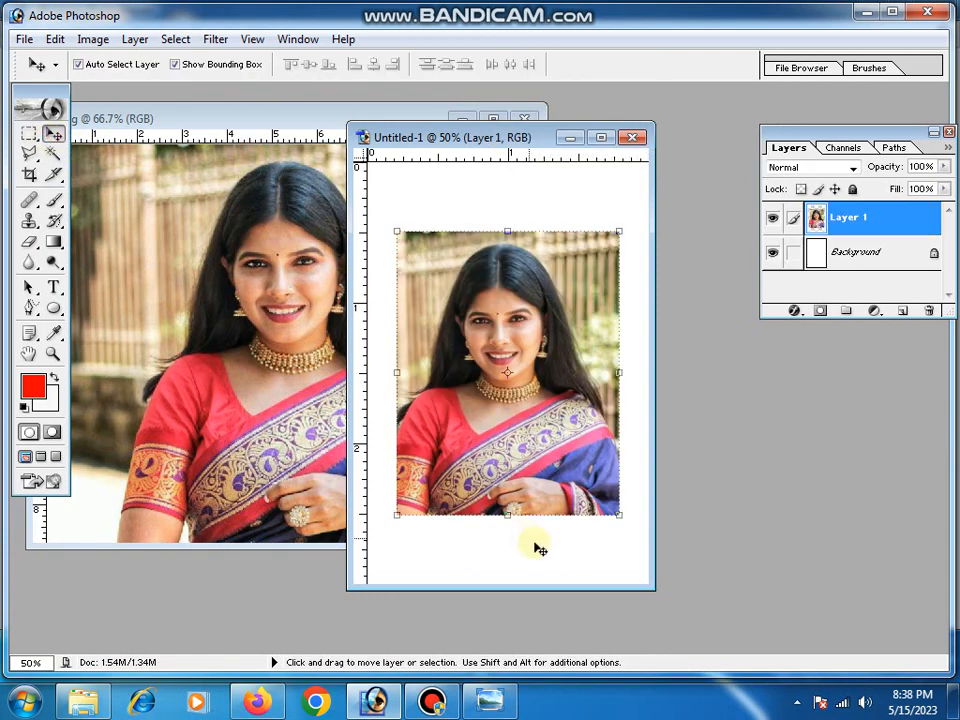
{"action": "left_click_drag", "start_coordinate": [619, 515], "coordinate": [694, 626]}
{"action": "key", "text": "Right"}
{"action": "key", "text": "Right"}
{"action": "key", "text": "Right"}
{"action": "key", "text": "Right"}
{"action": "key", "text": "Right"}
{"action": "key", "text": "Right"}
{"action": "key", "text": "Right"}
{"action": "key", "text": "Right"}
{"action": "key", "text": "Right"}
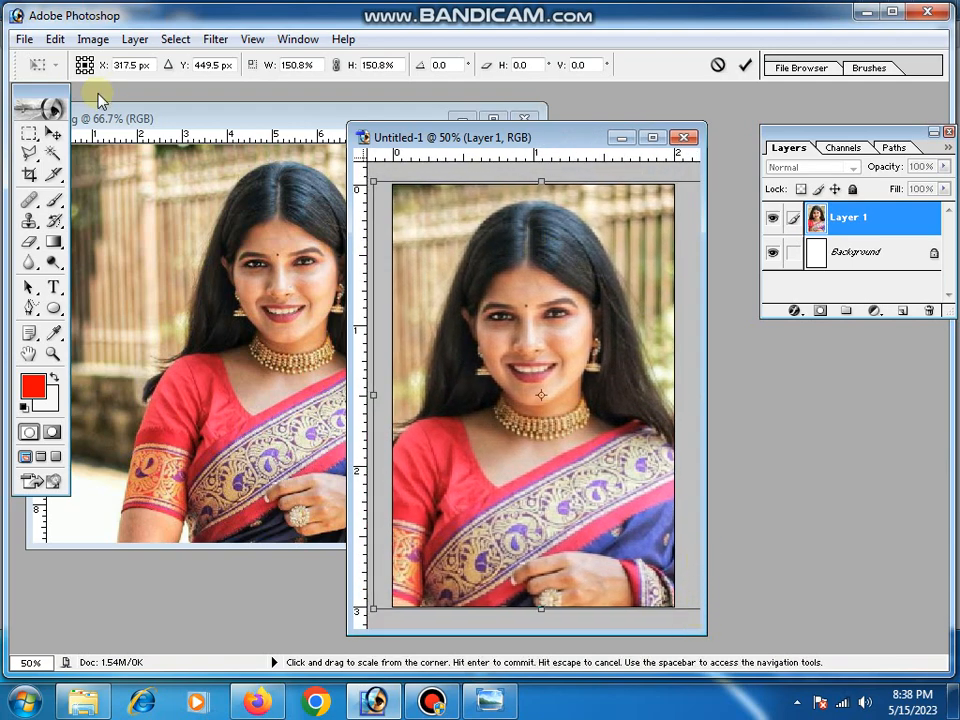
{"action": "left_click", "coordinate": [53, 138]}
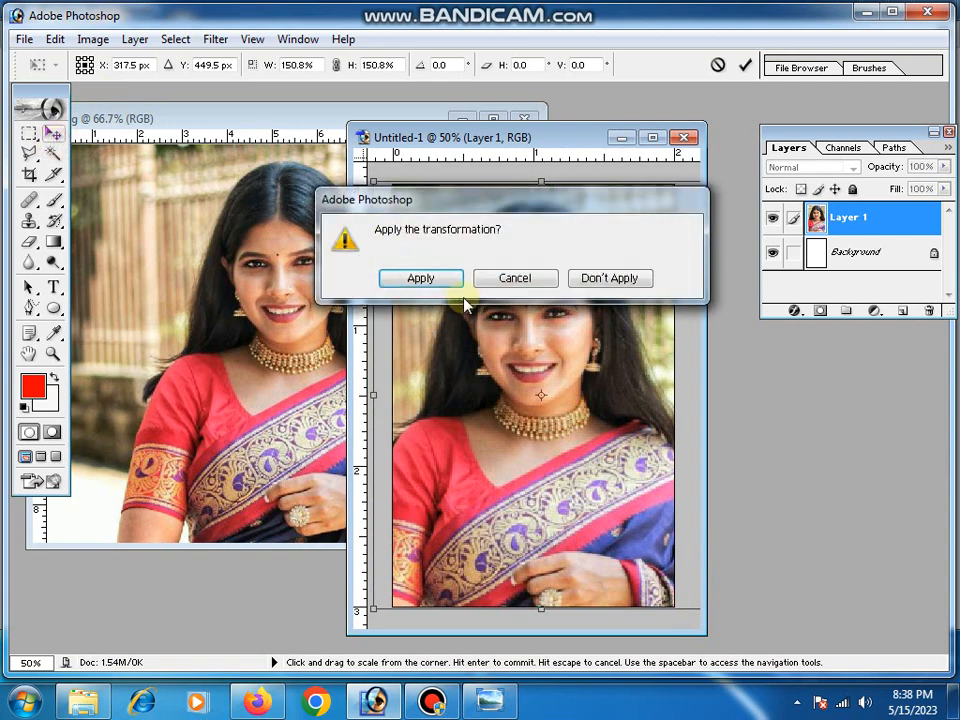
{"action": "left_click", "coordinate": [450, 275]}
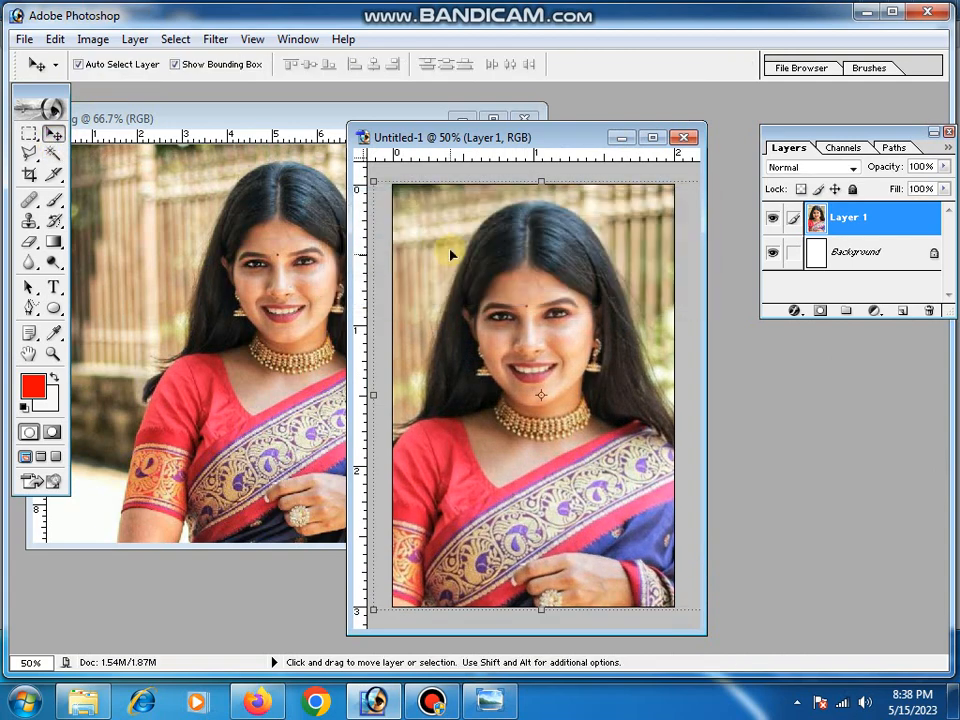
Step: Start a polygonal lasso outline on Layer 1 along the lower hair edge beside the draped shoulder and around the photo's outer corners
{"action": "left_click", "coordinate": [53, 354]}
{"action": "left_click", "coordinate": [530, 340]}
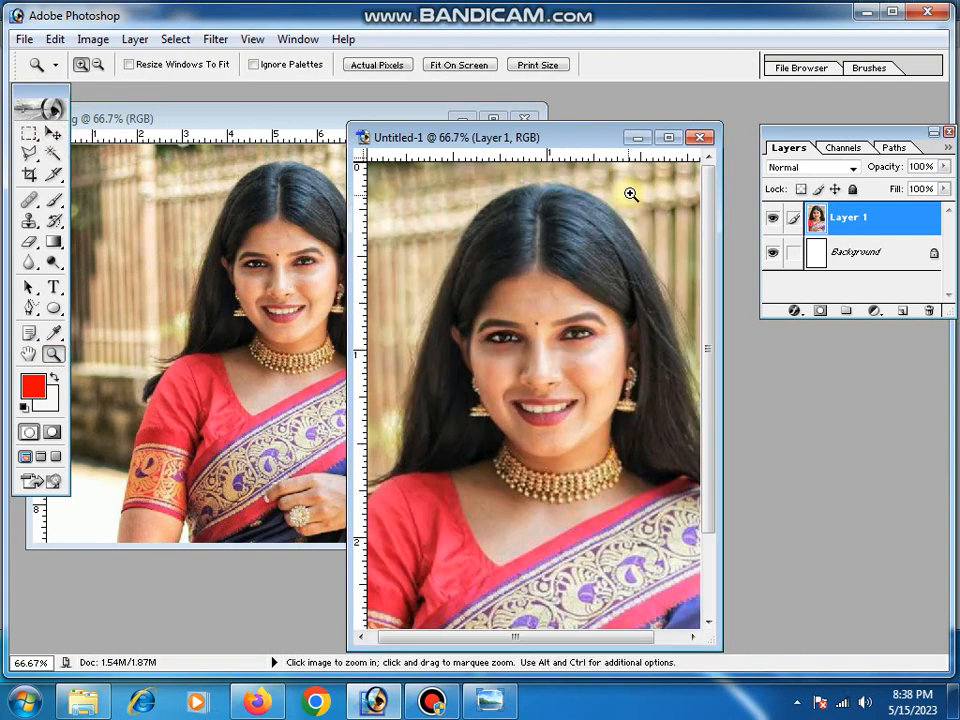
{"action": "left_click", "coordinate": [670, 140]}
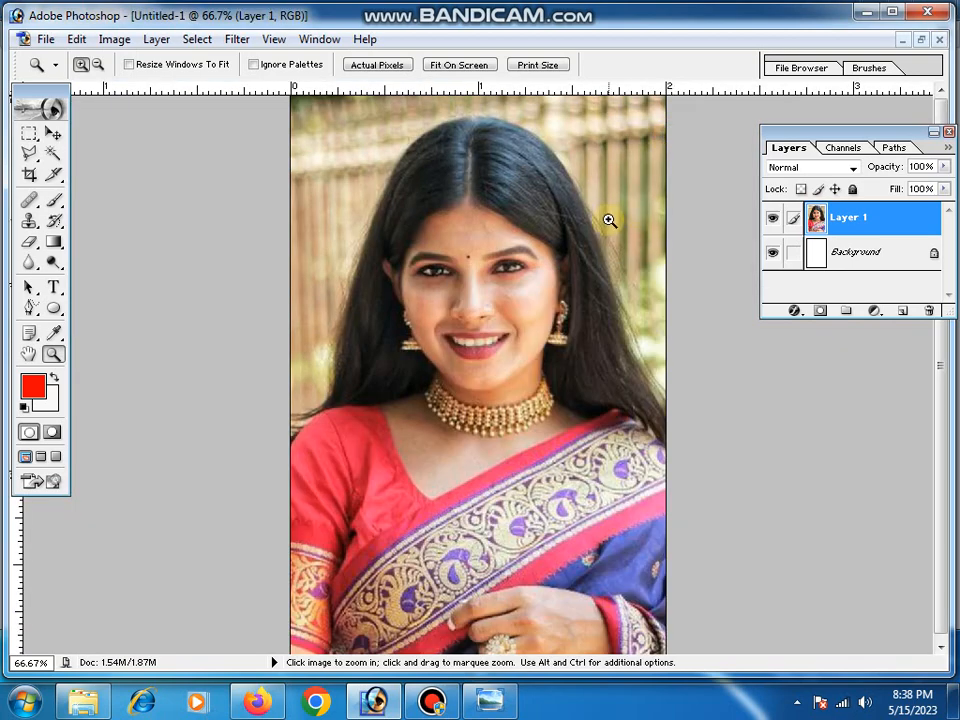
{"action": "left_click", "coordinate": [609, 220]}
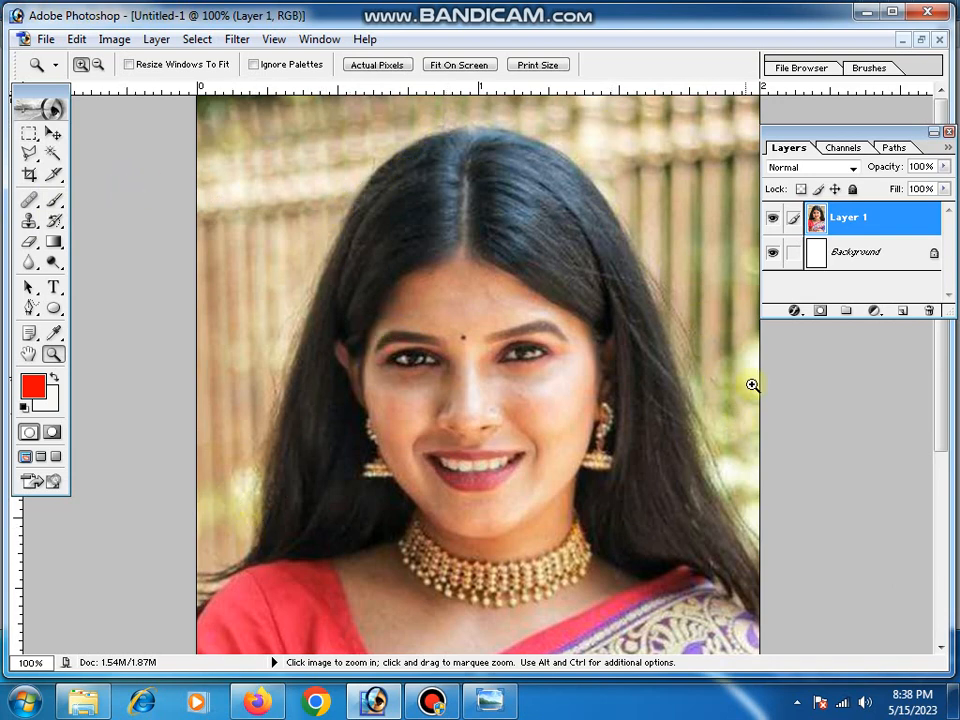
{"action": "left_click", "coordinate": [27, 157]}
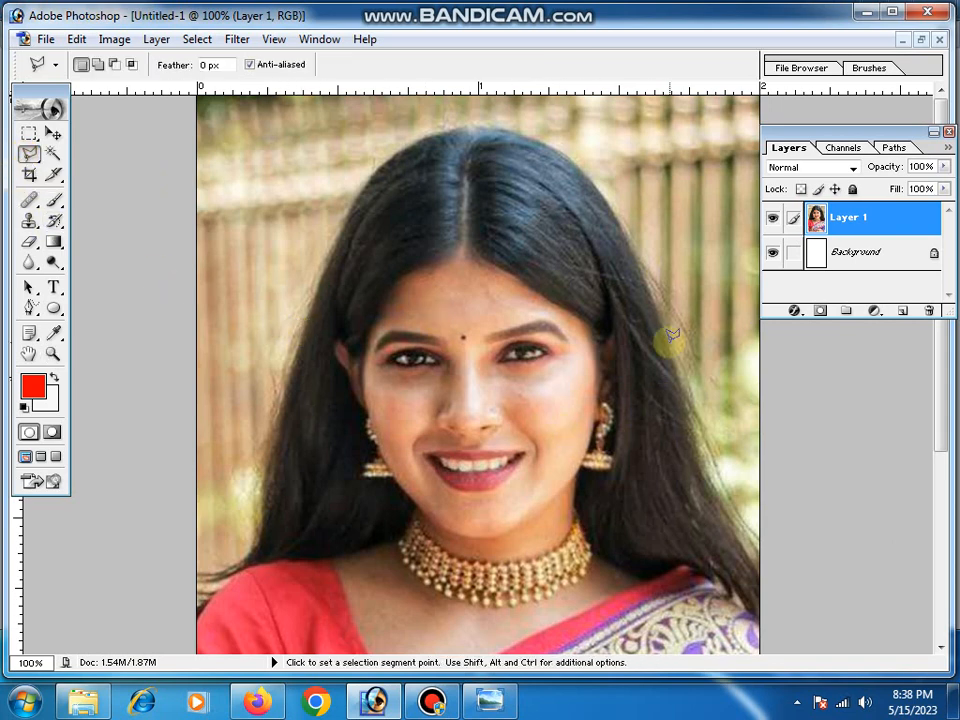
{"action": "left_click", "coordinate": [700, 444]}
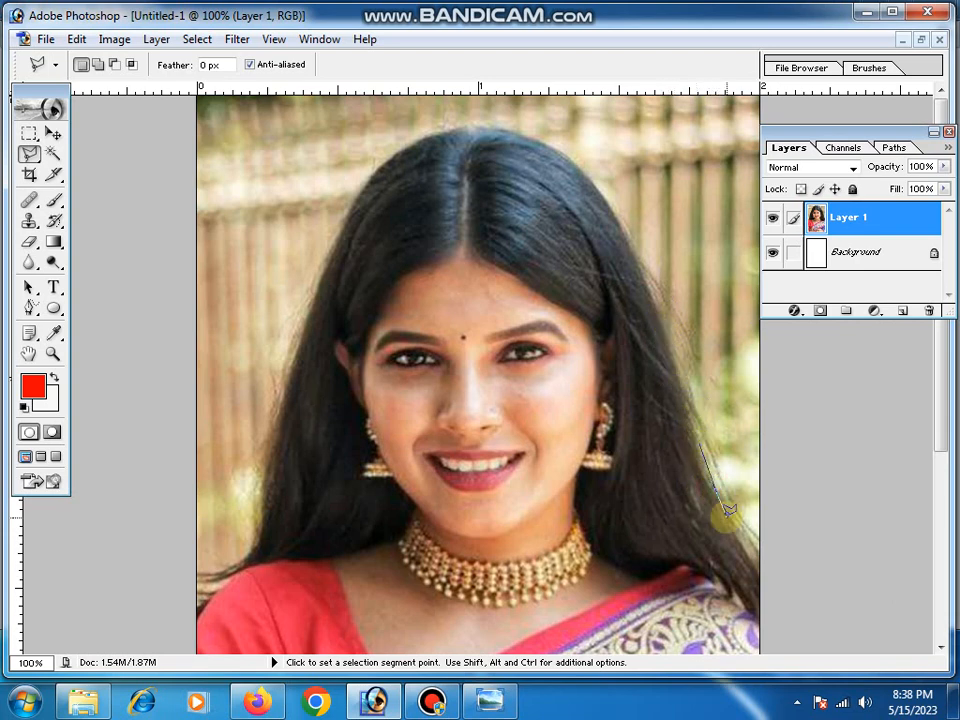
{"action": "left_click", "coordinate": [735, 528]}
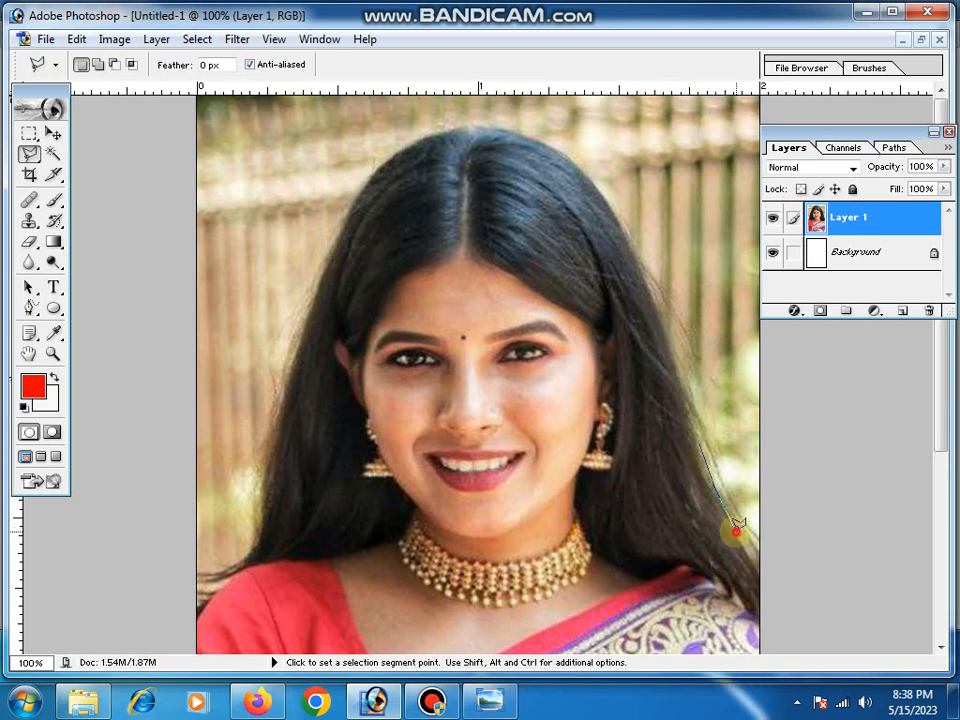
{"action": "left_click", "coordinate": [768, 584]}
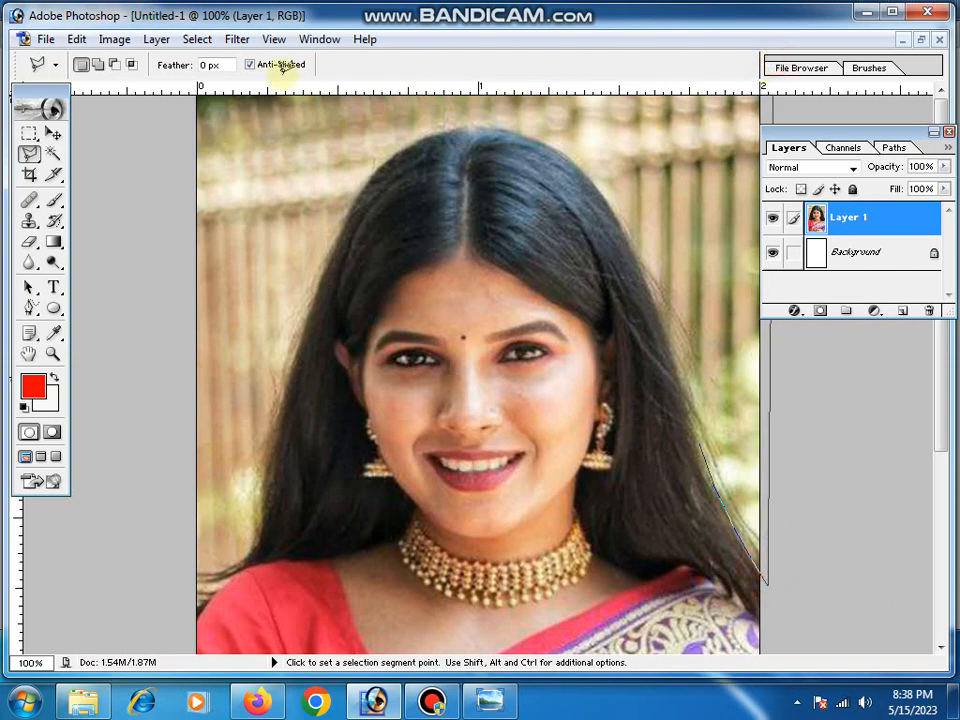
{"action": "left_click", "coordinate": [194, 93]}
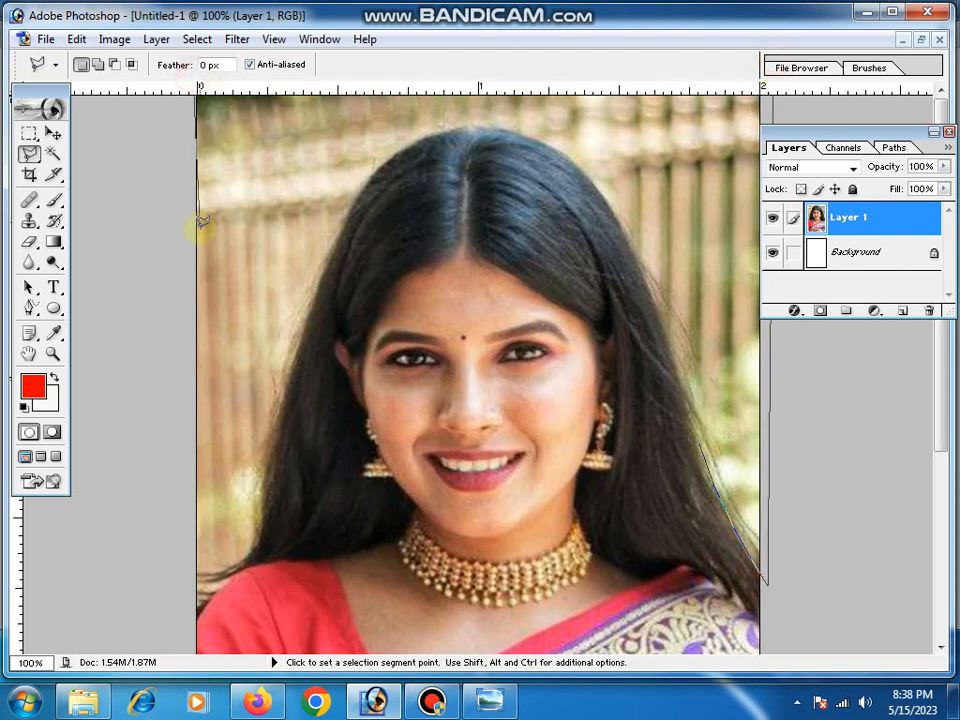
{"action": "left_click", "coordinate": [183, 624]}
Step: Trace the lasso outline along the blouse shoulder, hair and head back to its start, then delete the enclosed fence background and deselect
{"action": "left_click", "coordinate": [228, 571]}
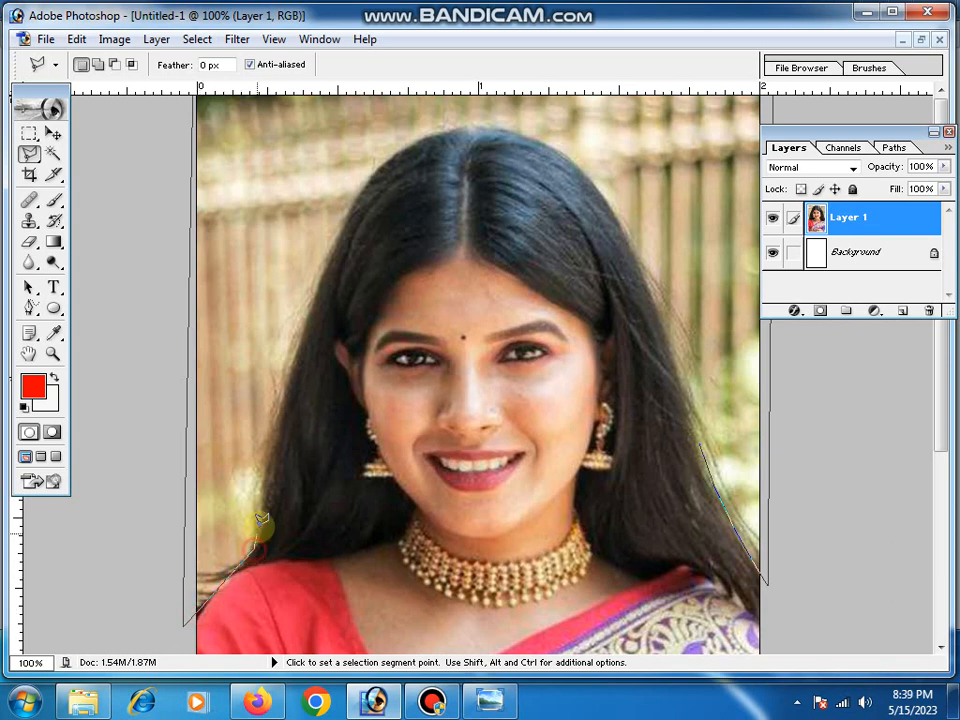
{"action": "left_click", "coordinate": [256, 528]}
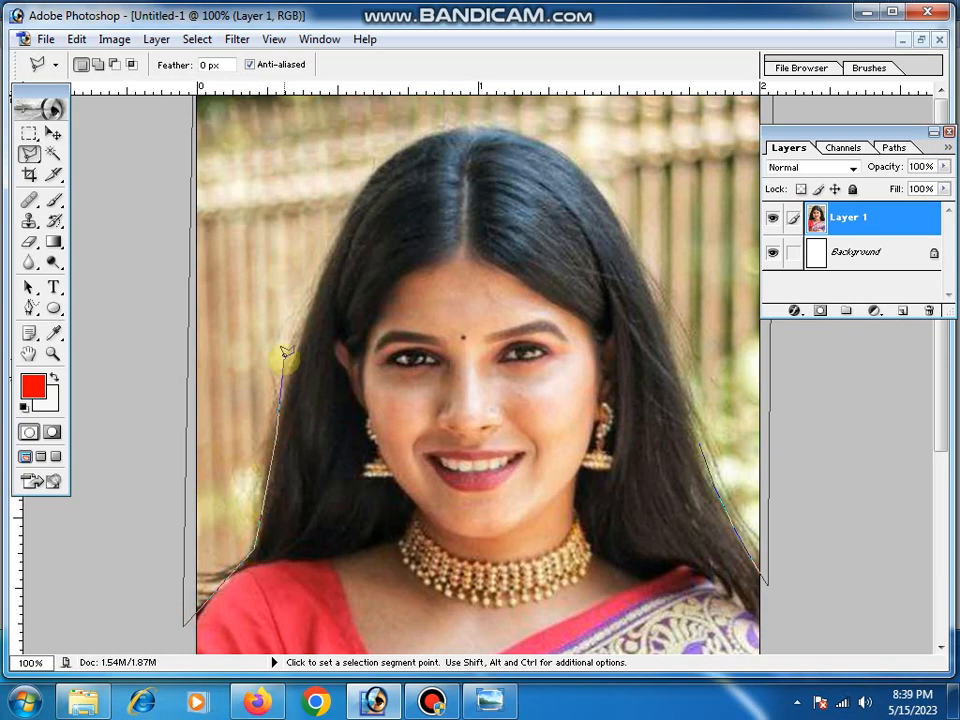
{"action": "left_click", "coordinate": [313, 291]}
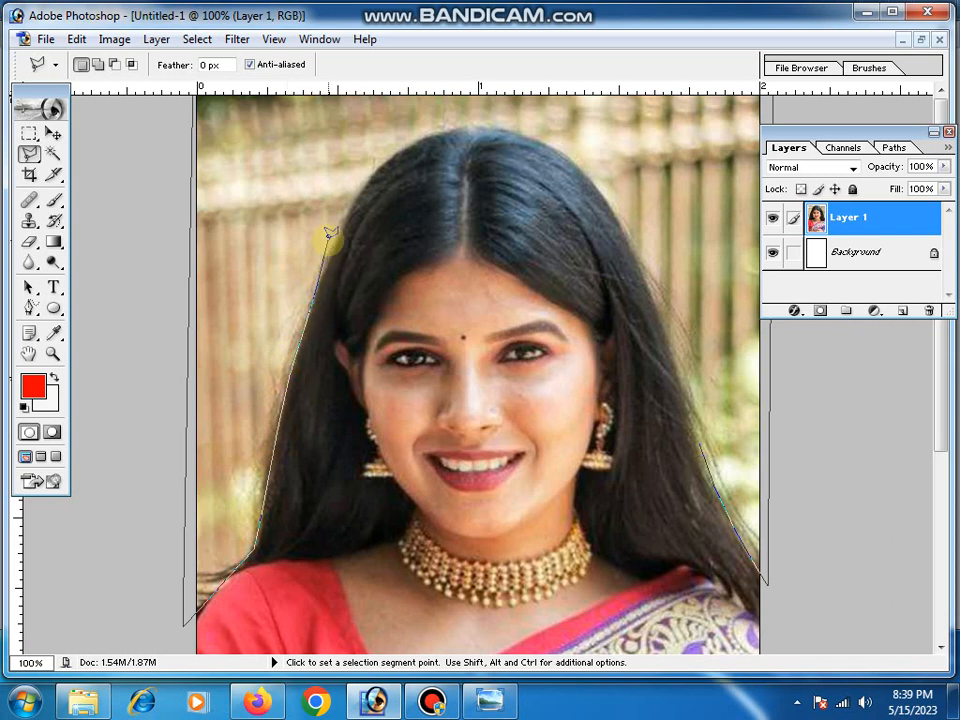
{"action": "left_click", "coordinate": [366, 172]}
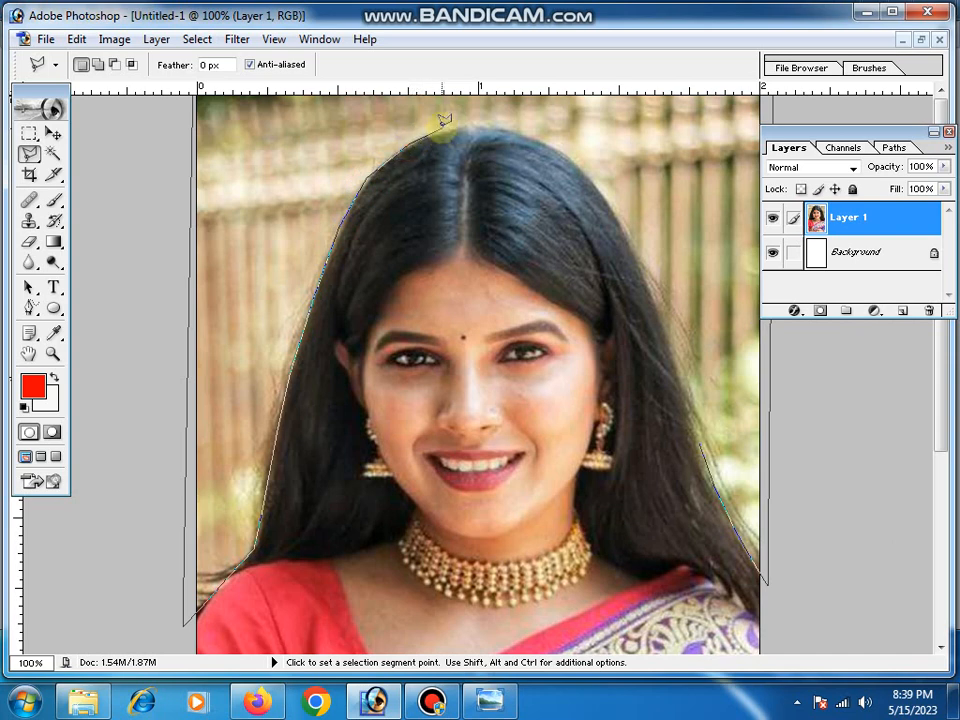
{"action": "left_click", "coordinate": [441, 128]}
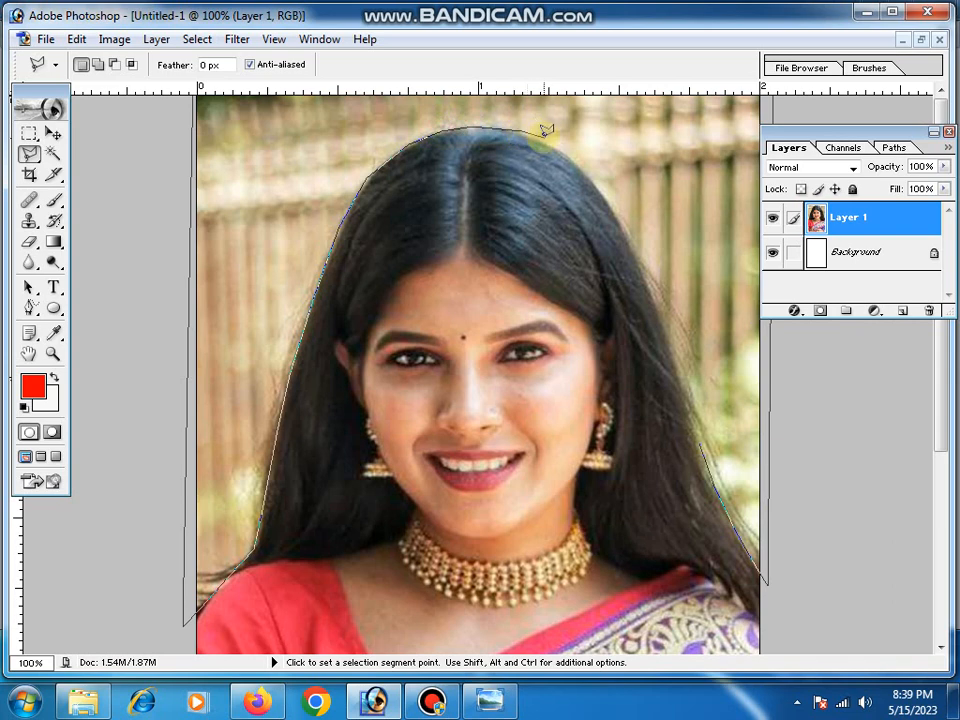
{"action": "left_click", "coordinate": [547, 133]}
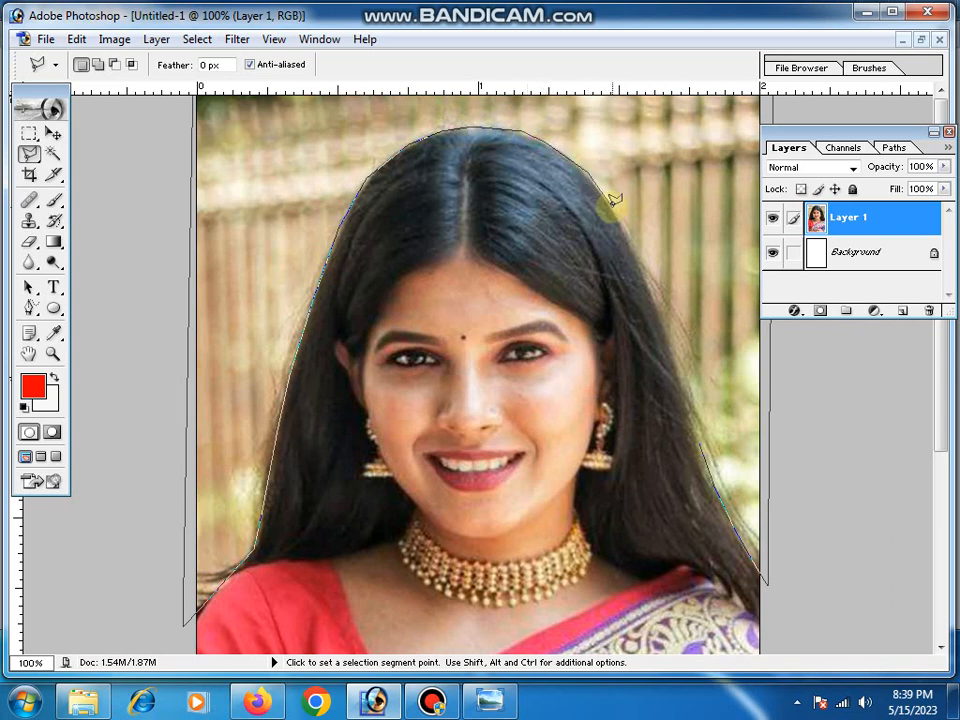
{"action": "left_click", "coordinate": [650, 272]}
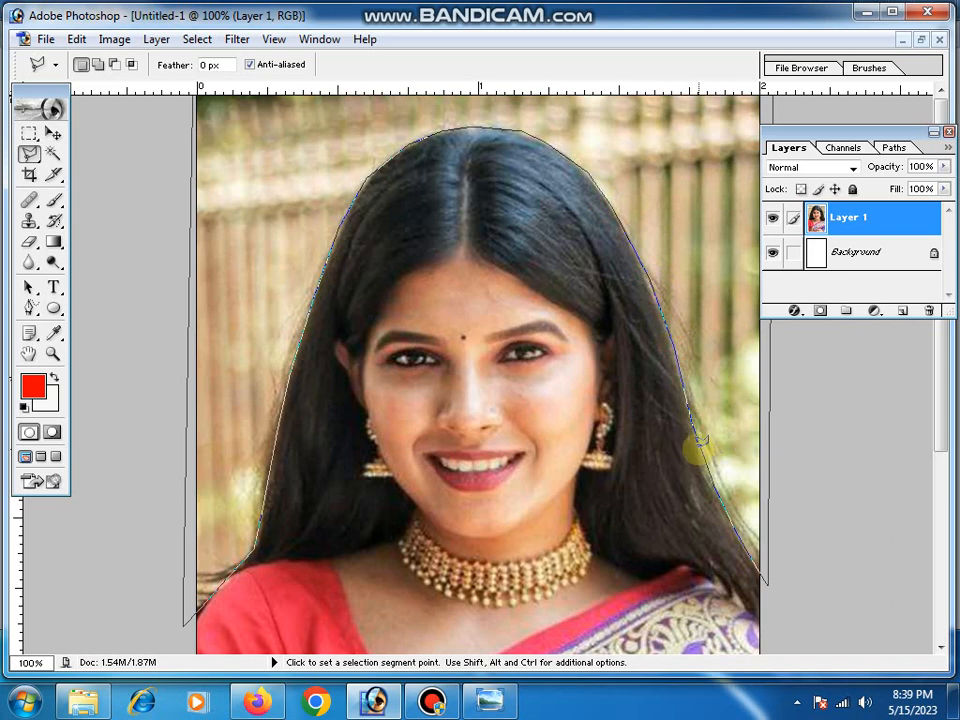
{"action": "double_click", "coordinate": [700, 443]}
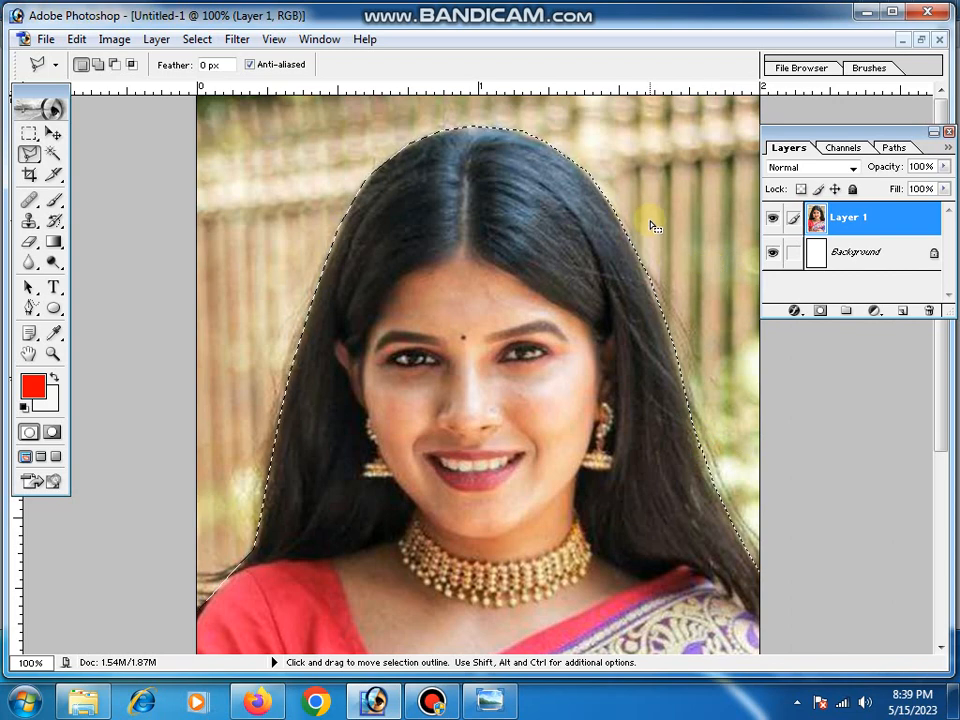
{"action": "key", "text": "Delete"}
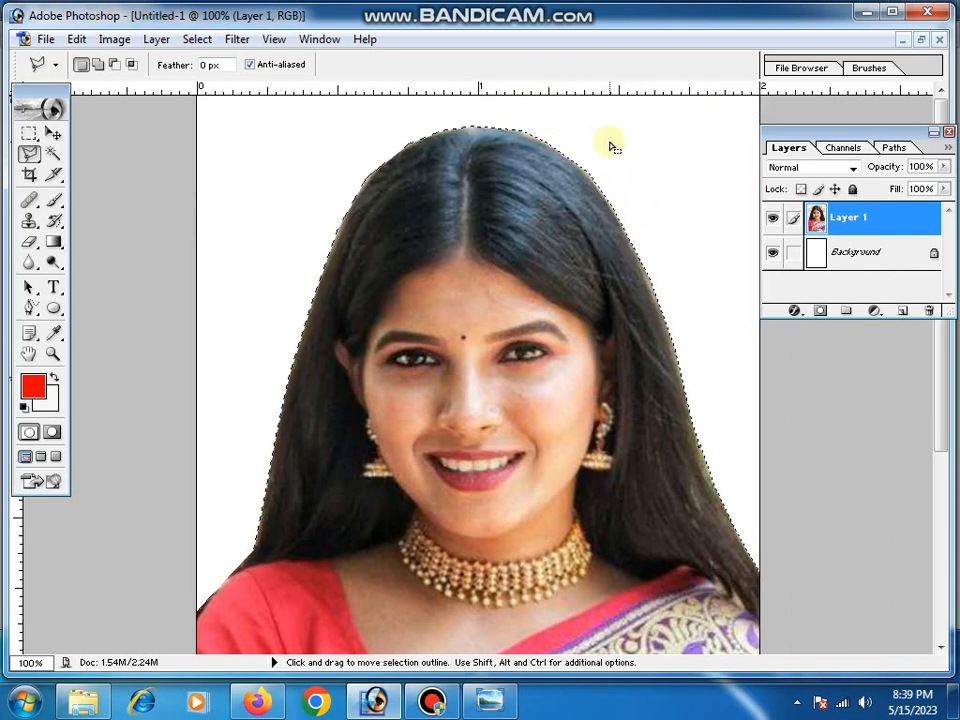
{"action": "key", "text": "ctrl+d"}
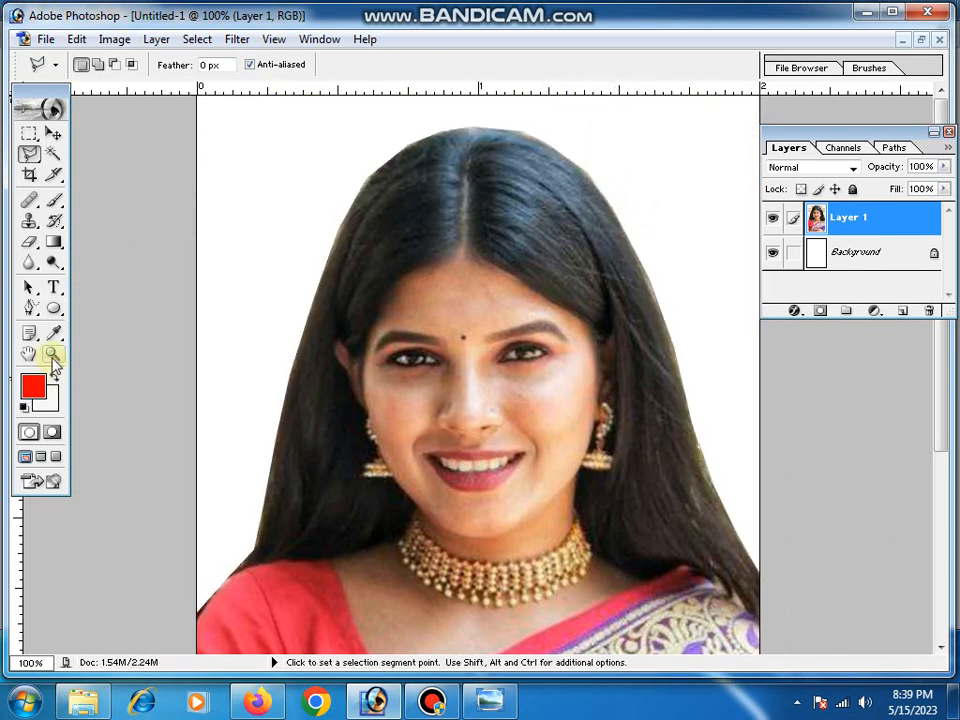
Step: Open the Hue/Saturation adjustment for the Background layer and turn on Colorize
{"action": "left_click", "coordinate": [53, 354]}
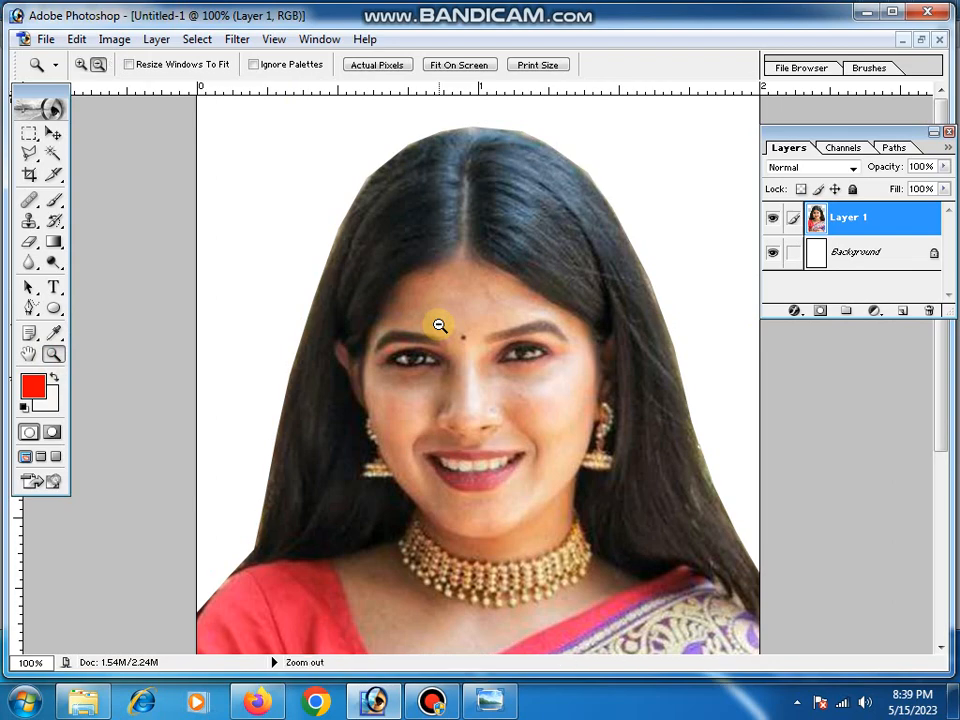
{"action": "left_click", "coordinate": [439, 325], "text": "alt"}
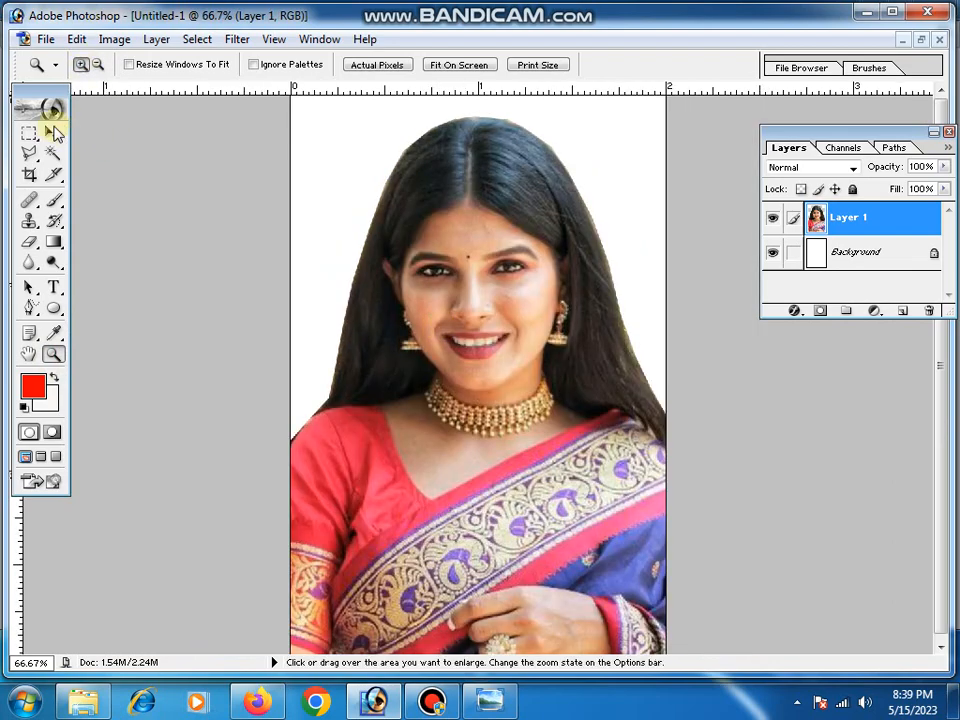
{"action": "left_click", "coordinate": [53, 132]}
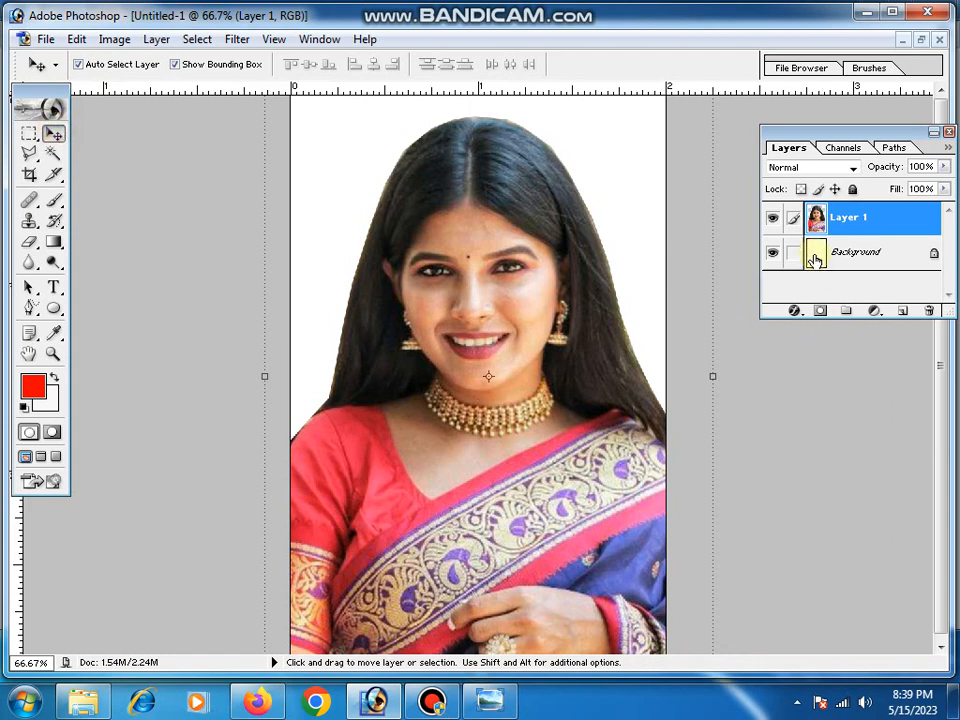
{"action": "left_click", "coordinate": [812, 256]}
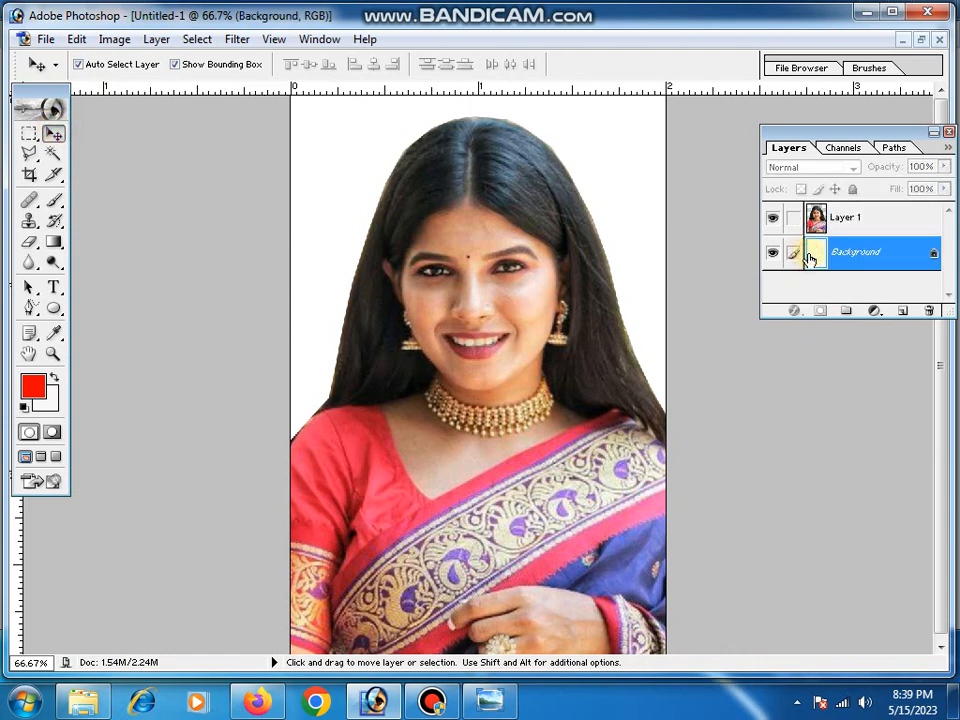
{"action": "left_click", "coordinate": [113, 42]}
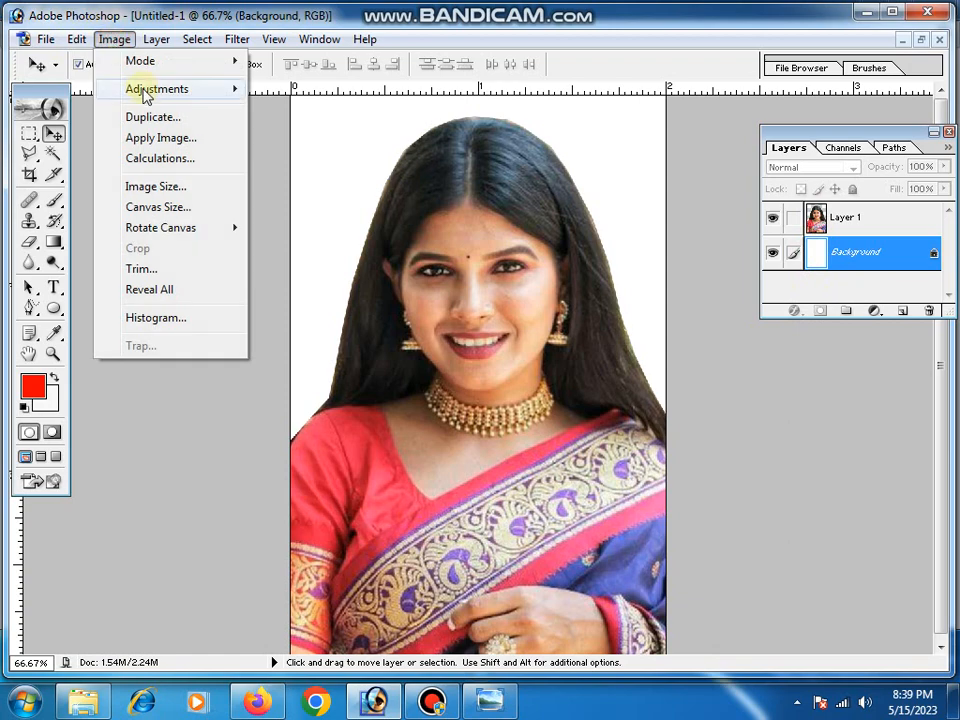
{"action": "mouse_move", "coordinate": [141, 90]}
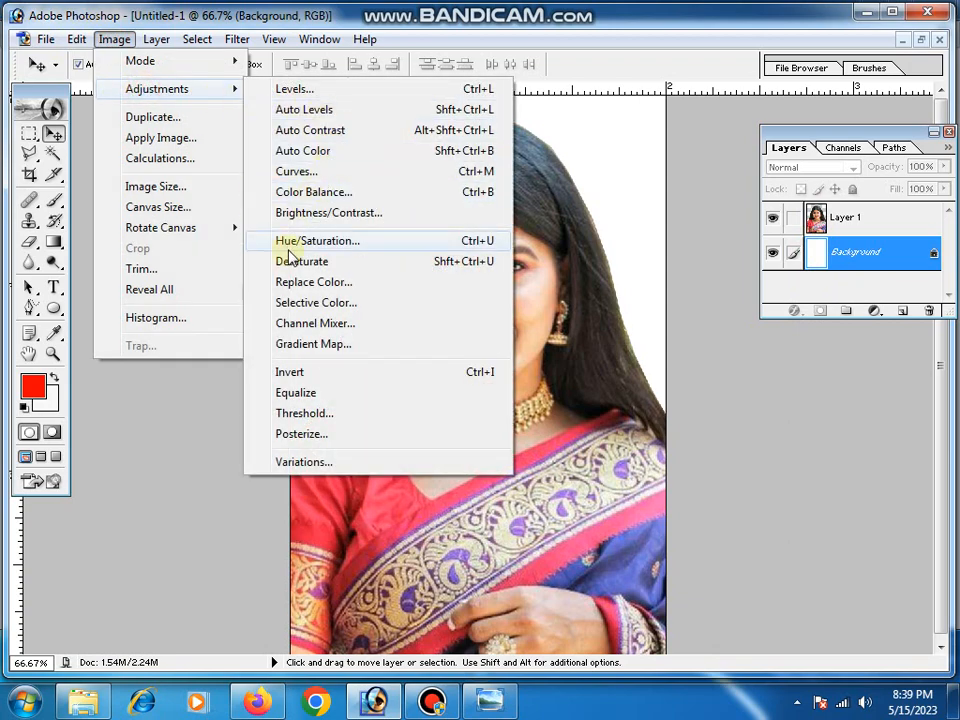
{"action": "left_click", "coordinate": [296, 240]}
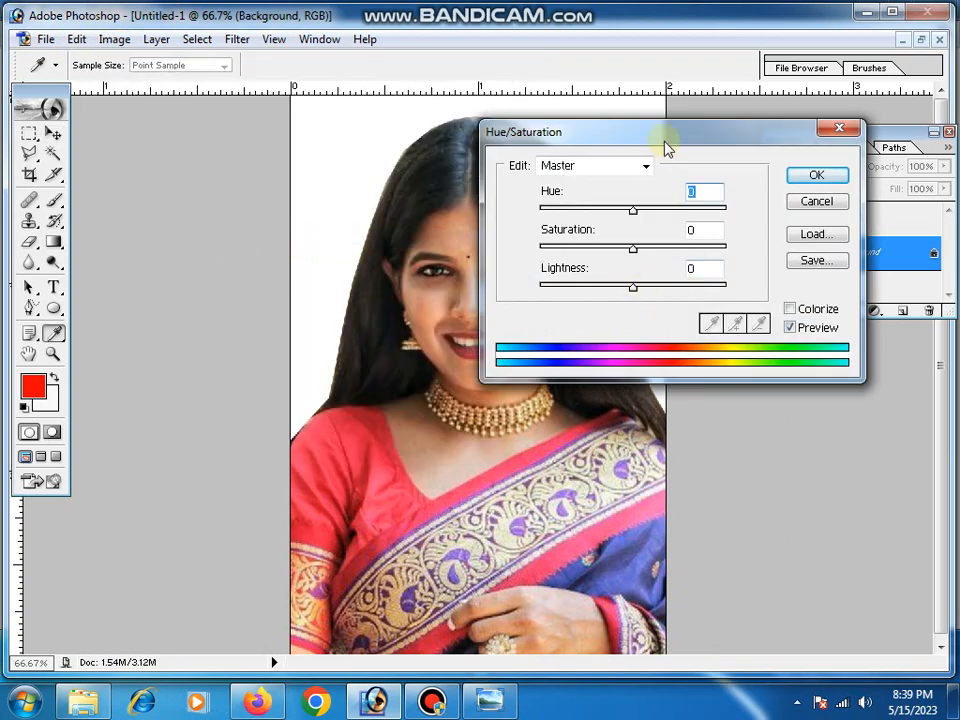
{"action": "left_click_drag", "start_coordinate": [666, 137], "coordinate": [774, 196]}
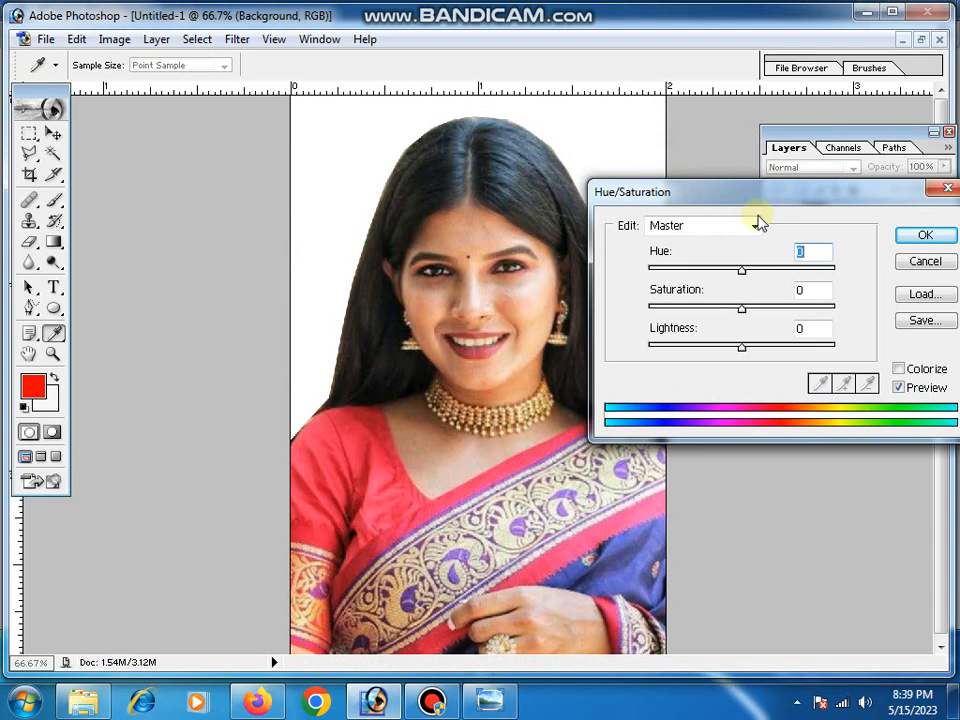
{"action": "left_click", "coordinate": [898, 369]}
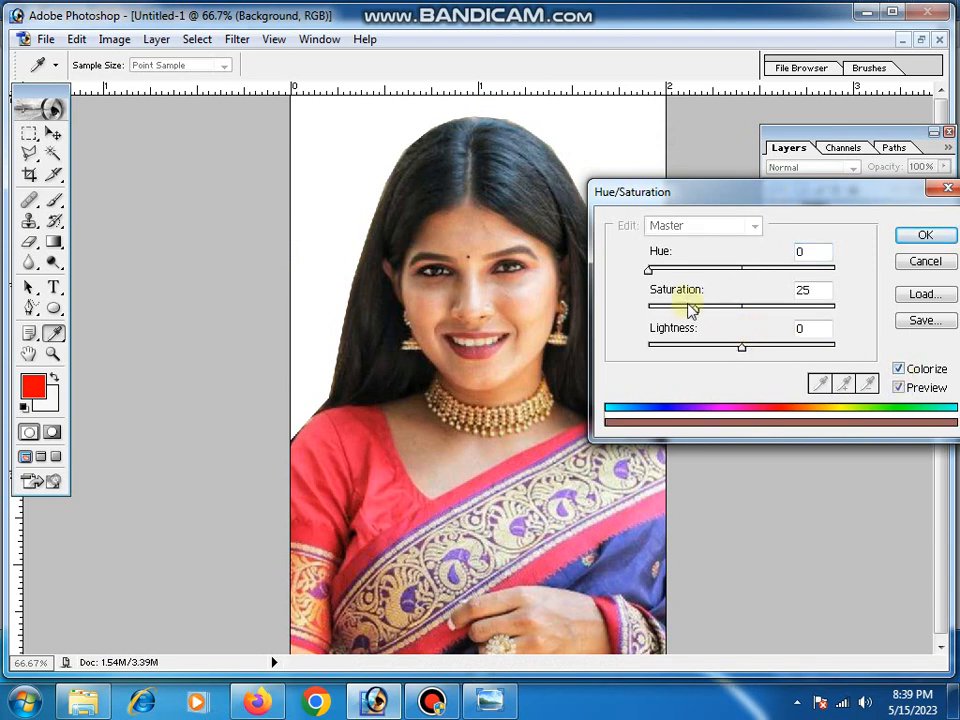
Step: Try purple and slate-blue backdrops using Hue 293 and 225 with Lightness darkened to -58
{"action": "left_click", "coordinate": [725, 348]}
{"action": "left_click_drag", "start_coordinate": [725, 348], "coordinate": [707, 349]}
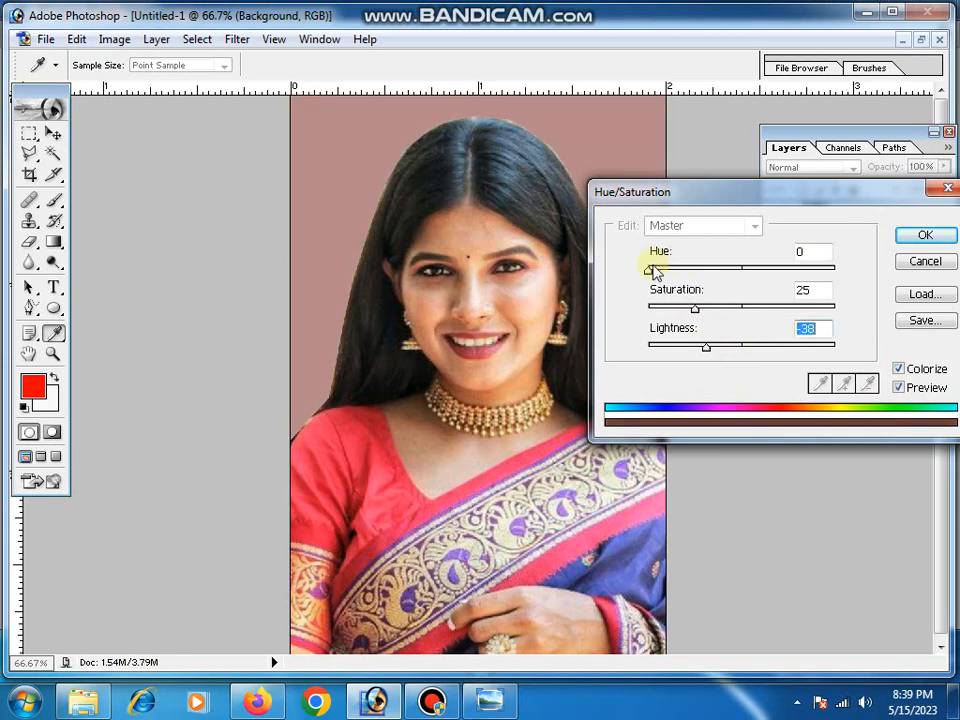
{"action": "left_click_drag", "start_coordinate": [652, 273], "coordinate": [803, 287]}
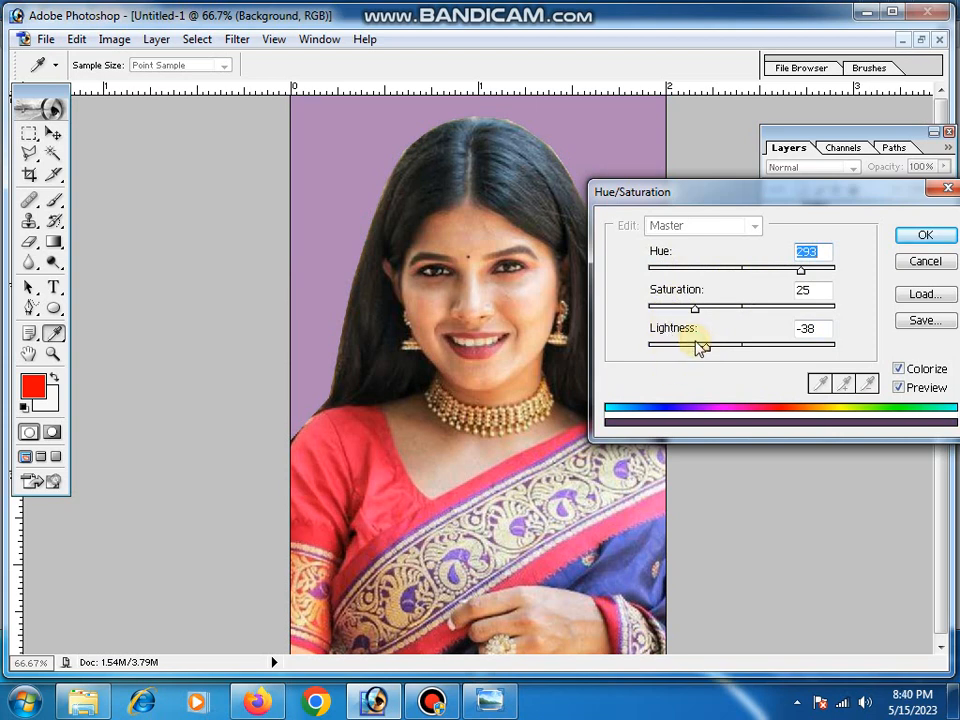
{"action": "left_click_drag", "start_coordinate": [699, 347], "coordinate": [690, 352]}
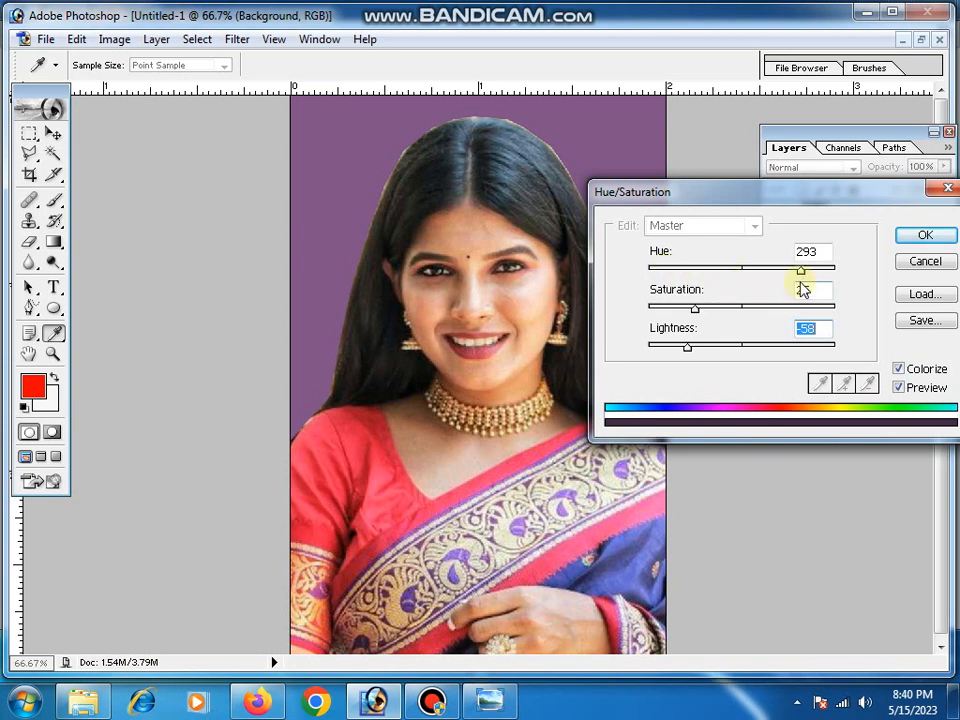
{"action": "left_click_drag", "start_coordinate": [800, 270], "coordinate": [767, 280]}
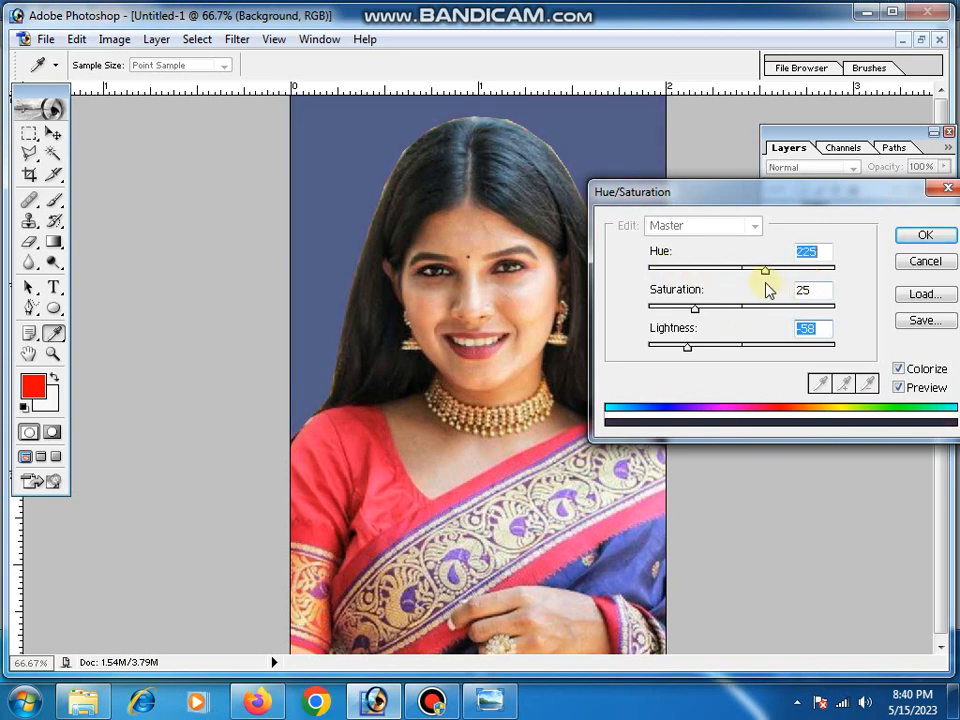
{"action": "mouse_move", "coordinate": [690, 347]}
{"action": "left_mouse_down"}
{"action": "mouse_move", "coordinate": [705, 349]}
{"action": "mouse_move", "coordinate": [696, 347]}
{"action": "left_mouse_up"}
Step: Colour the backdrop turquoise with Hue 180, Saturation 70 and Lightness -42, and apply the adjustment
{"action": "left_click_drag", "start_coordinate": [767, 278], "coordinate": [780, 306]}
{"action": "left_click", "coordinate": [695, 307]}
{"action": "mouse_move", "coordinate": [697, 347]}
{"action": "left_mouse_down"}
{"action": "mouse_move", "coordinate": [686, 347]}
{"action": "mouse_move", "coordinate": [703, 347]}
{"action": "left_mouse_up"}
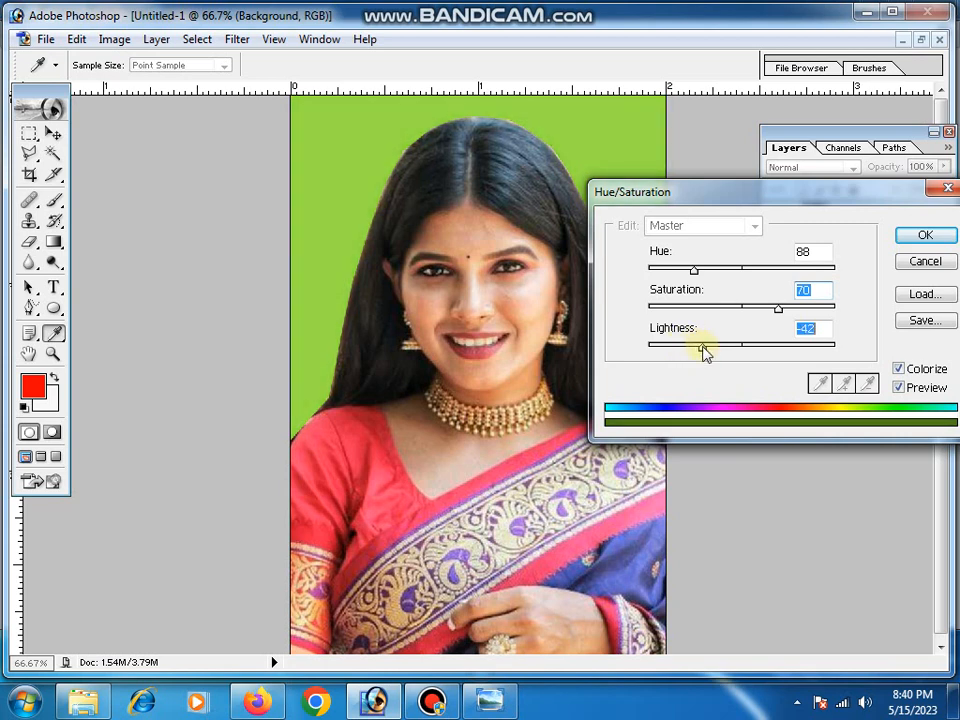
{"action": "left_click_drag", "start_coordinate": [697, 272], "coordinate": [744, 274]}
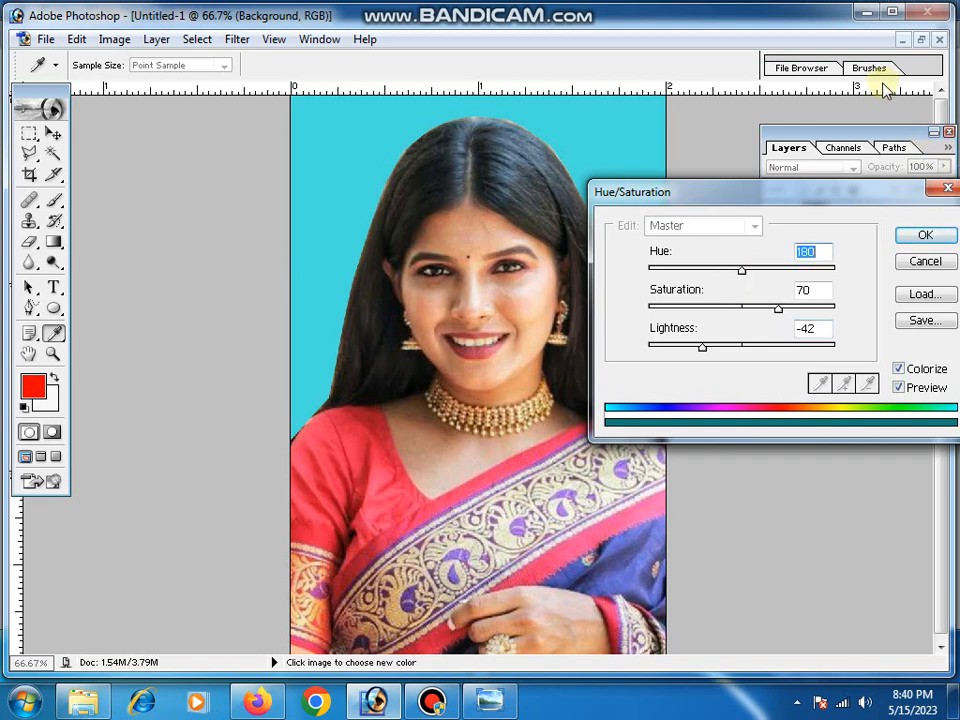
{"action": "left_click", "coordinate": [924, 236]}
{"action": "key", "text": "v"}
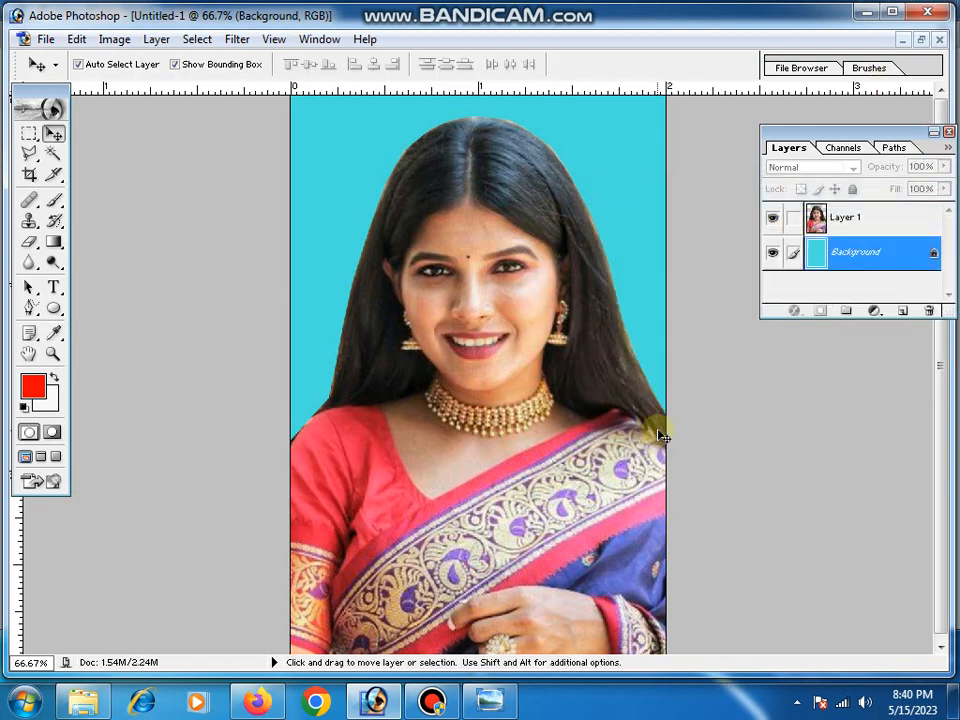
Step: Paint a red bindi between the eyebrows on Layer 1 with a hard round 14 px brush
{"action": "left_click", "coordinate": [53, 199]}
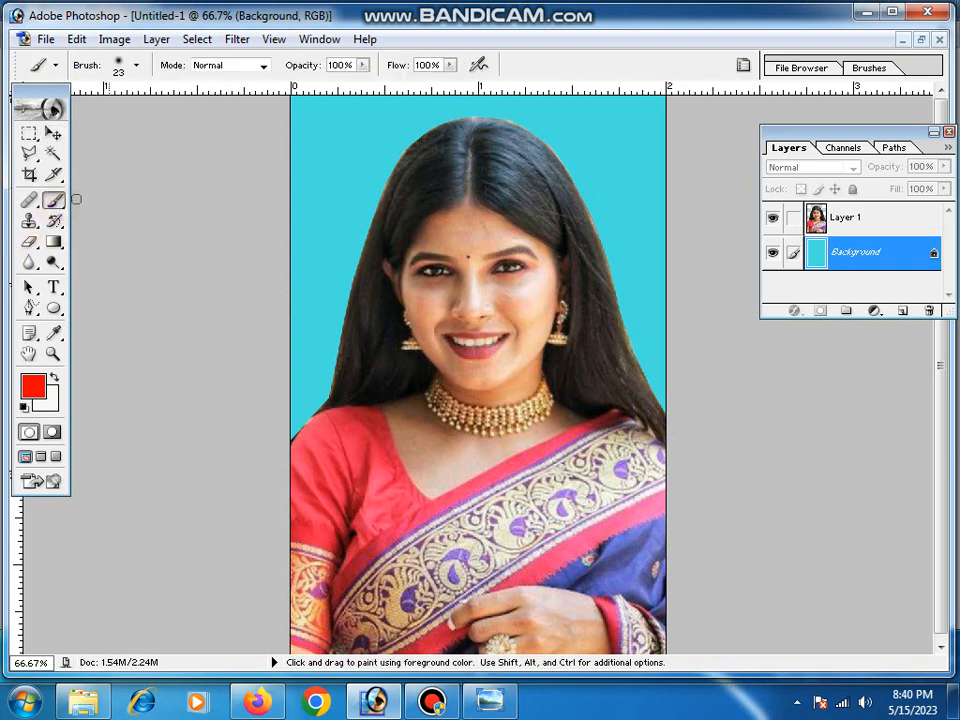
{"action": "left_click", "coordinate": [137, 68]}
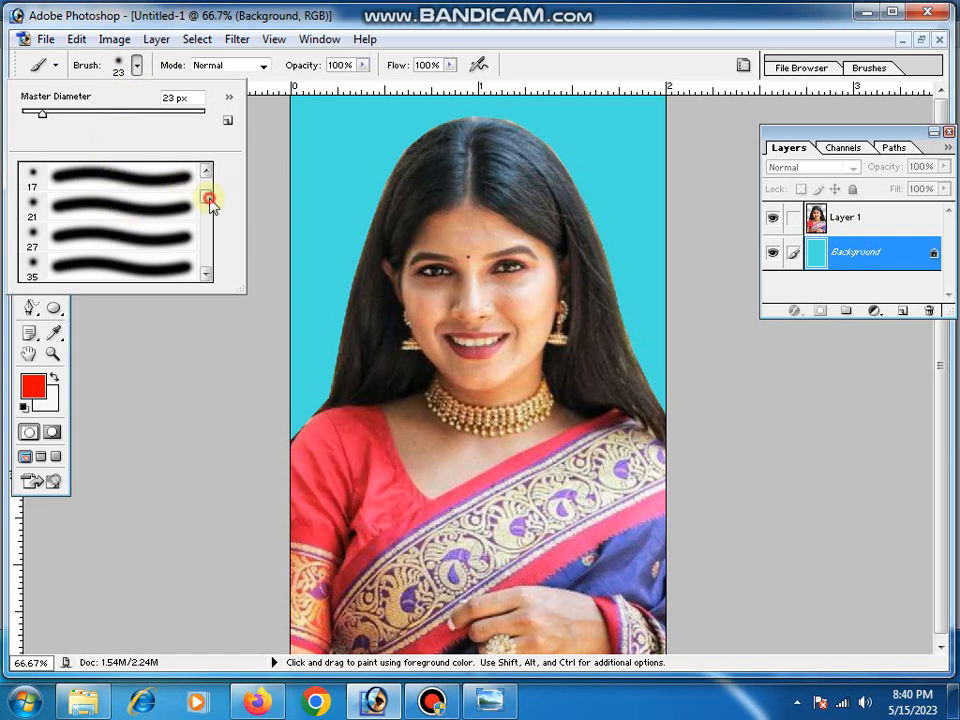
{"action": "left_click_drag", "start_coordinate": [210, 205], "coordinate": [208, 182]}
{"action": "left_click", "coordinate": [206, 275]}
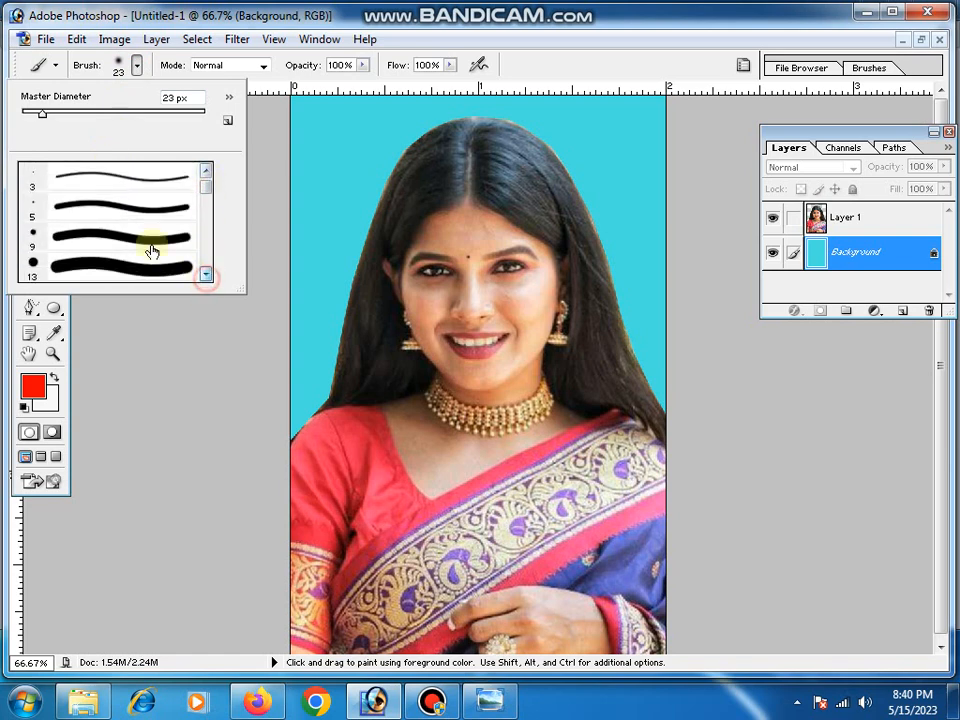
{"action": "left_click", "coordinate": [204, 276]}
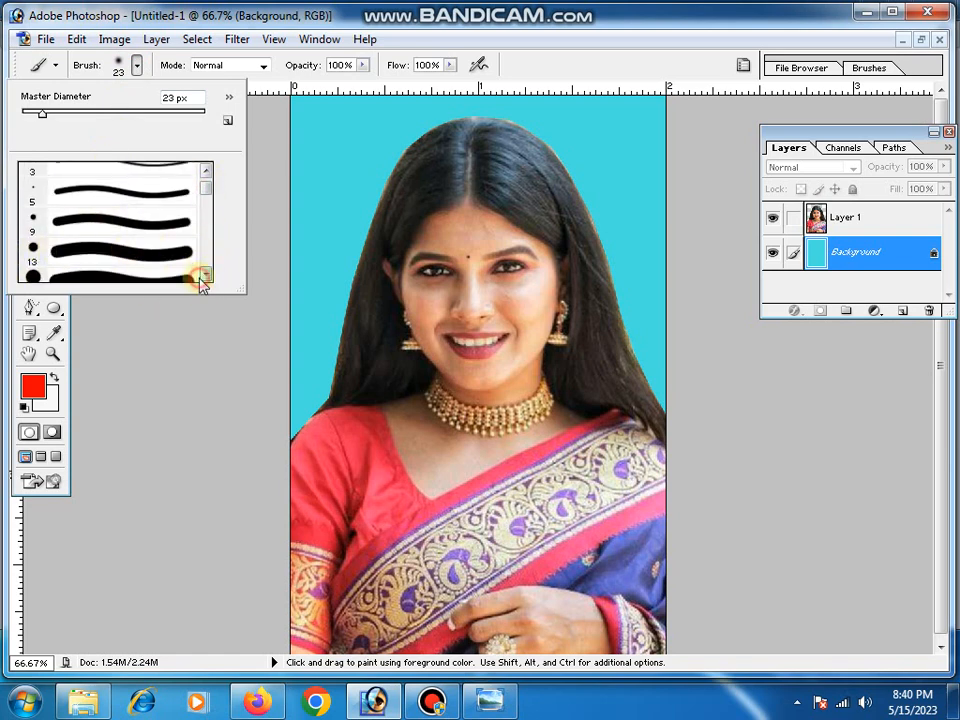
{"action": "left_click", "coordinate": [204, 276]}
{"action": "left_click", "coordinate": [32, 247]}
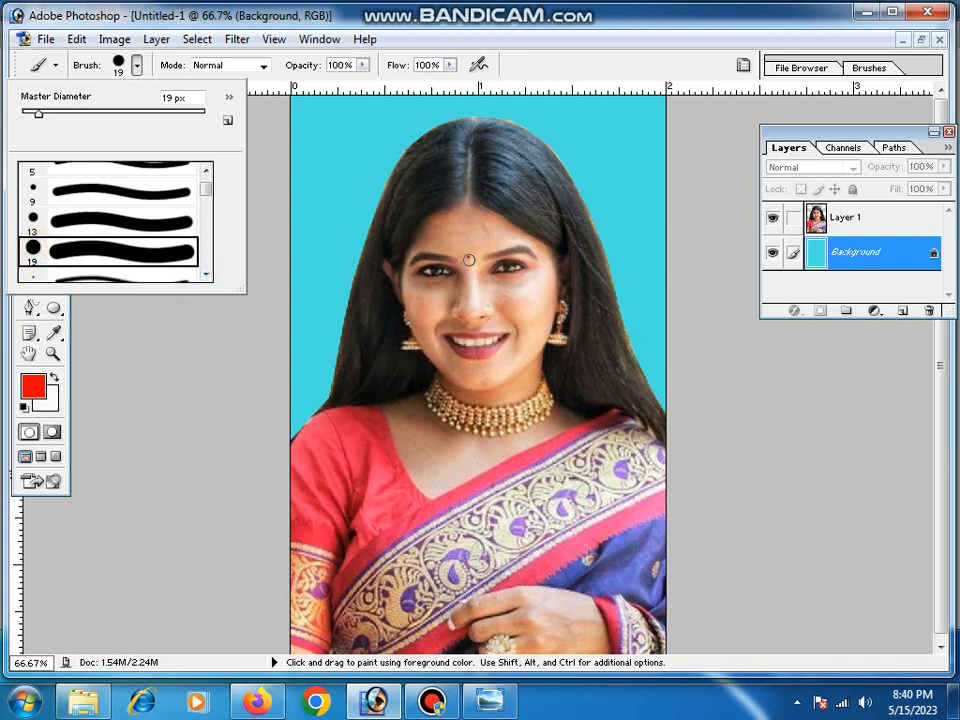
{"action": "left_click_drag", "start_coordinate": [38, 113], "coordinate": [33, 113]}
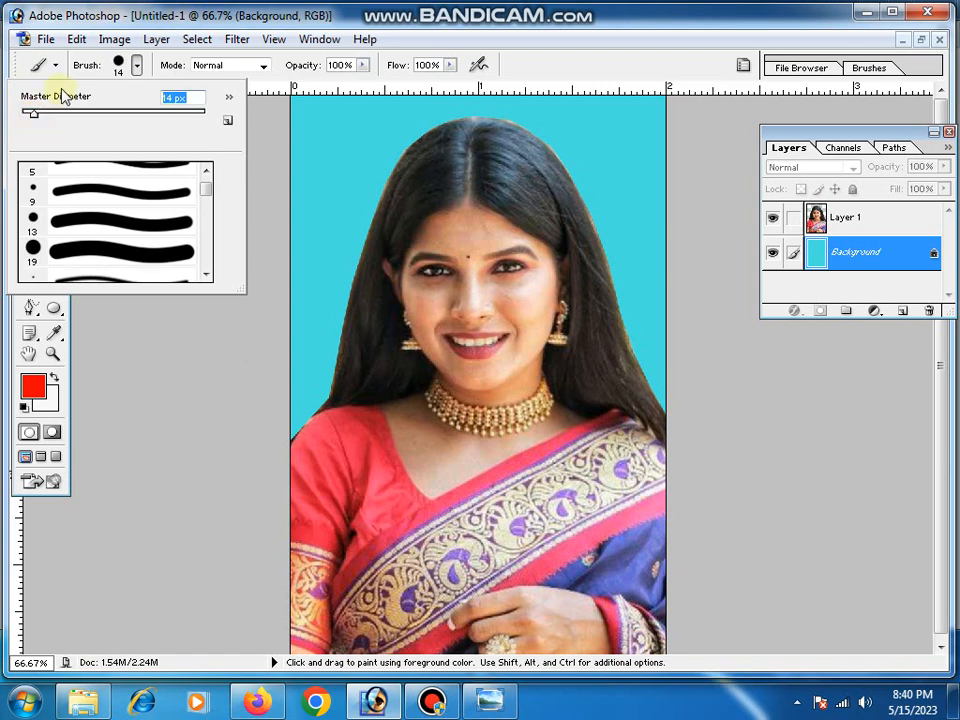
{"action": "left_click", "coordinate": [818, 222]}
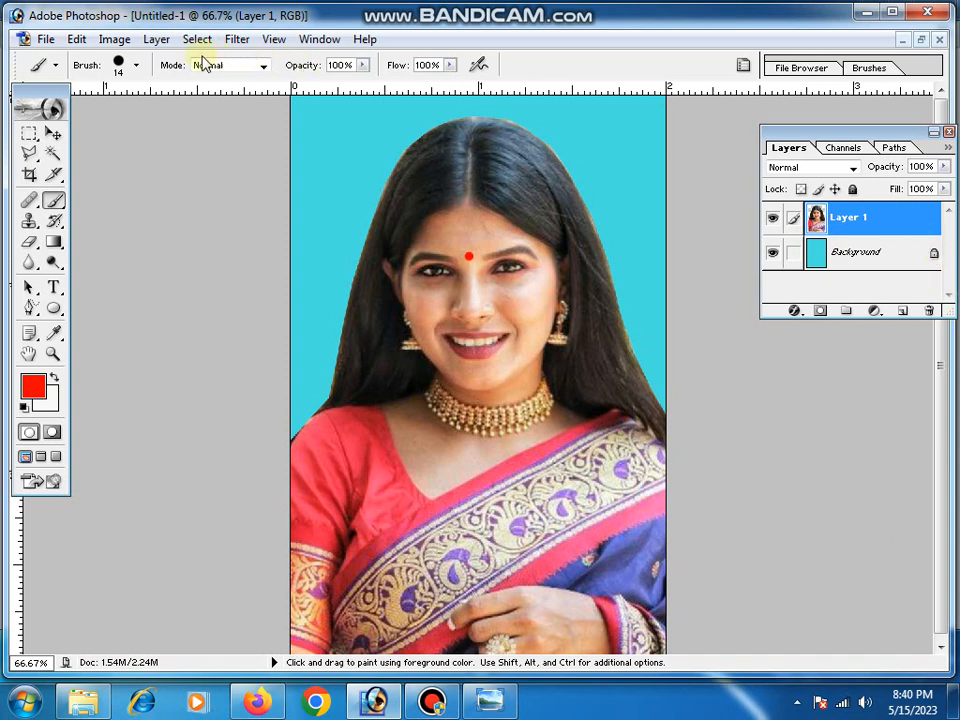
Step: Paint a red sindoor streak down the hair parting with a soft round 19 px brush
{"action": "left_click", "coordinate": [139, 66]}
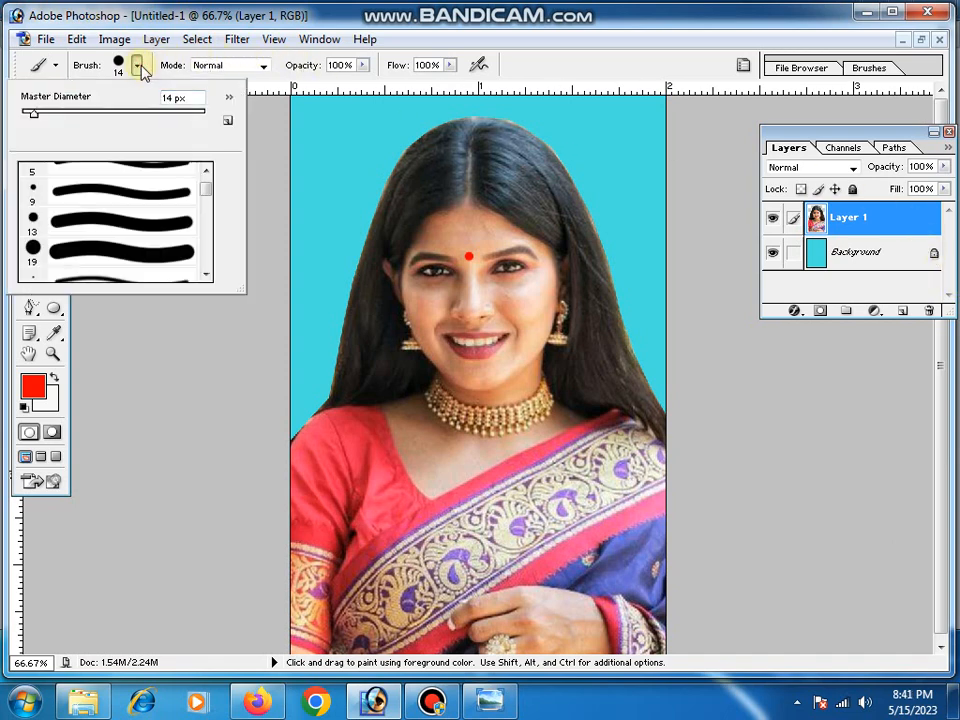
{"action": "left_click", "coordinate": [82, 229]}
{"action": "scroll", "coordinate": [82, 229], "scroll_direction": "down", "scroll_amount": 4}
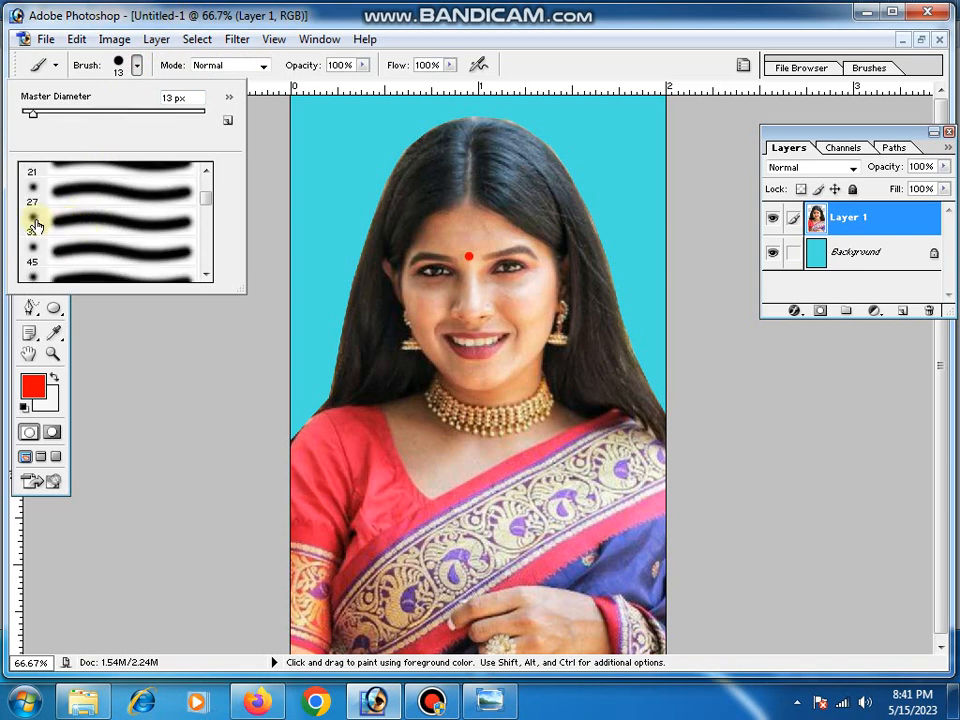
{"action": "left_click", "coordinate": [31, 220]}
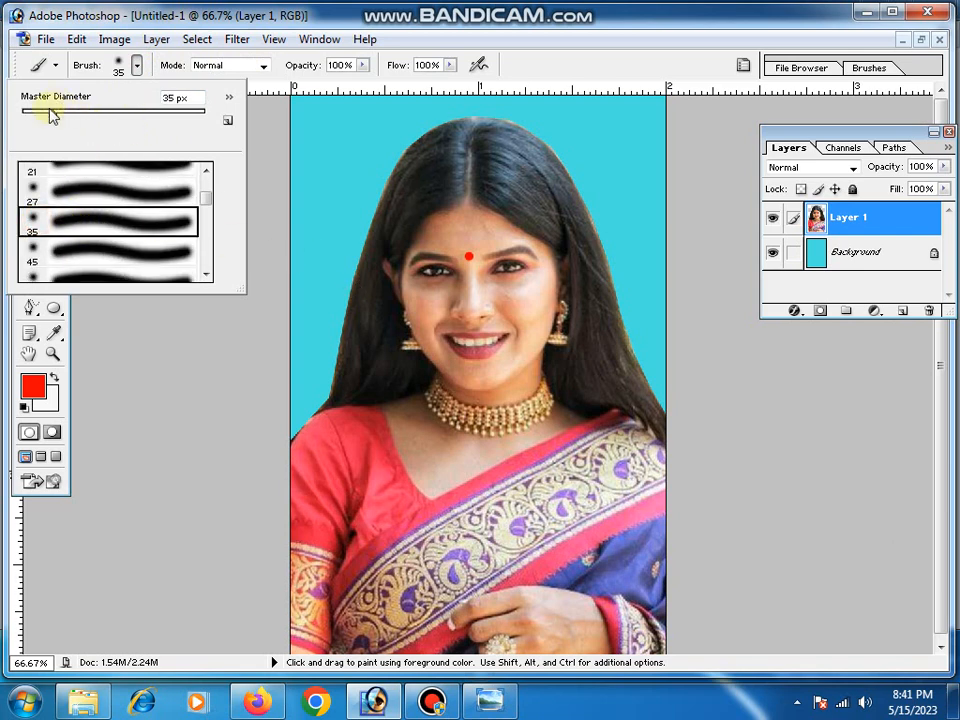
{"action": "left_click_drag", "start_coordinate": [47, 113], "coordinate": [39, 114]}
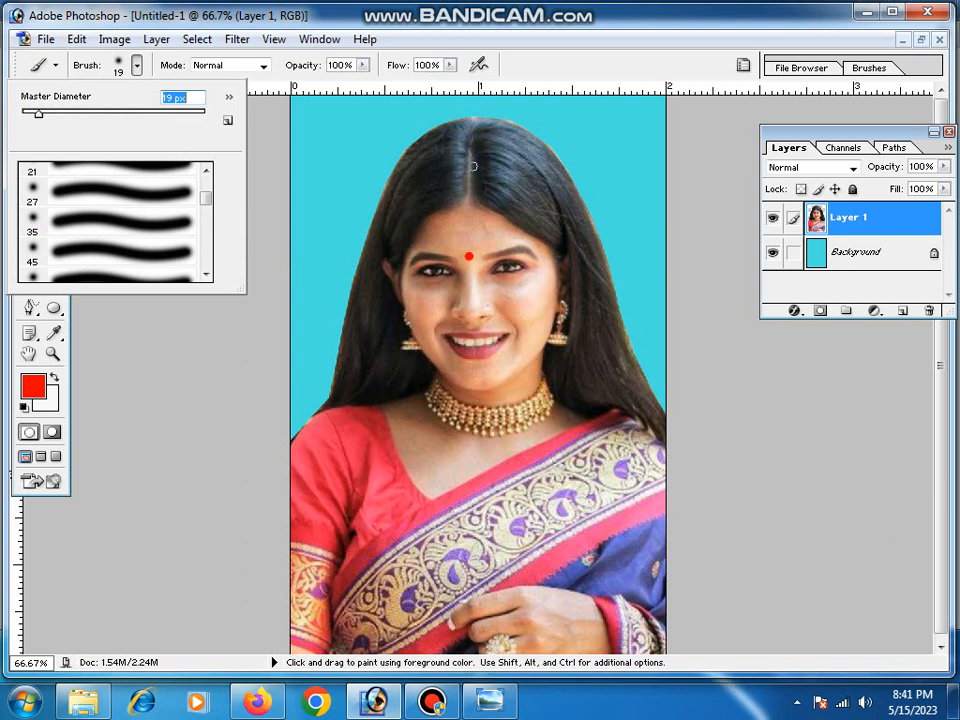
{"action": "left_click", "coordinate": [471, 167]}
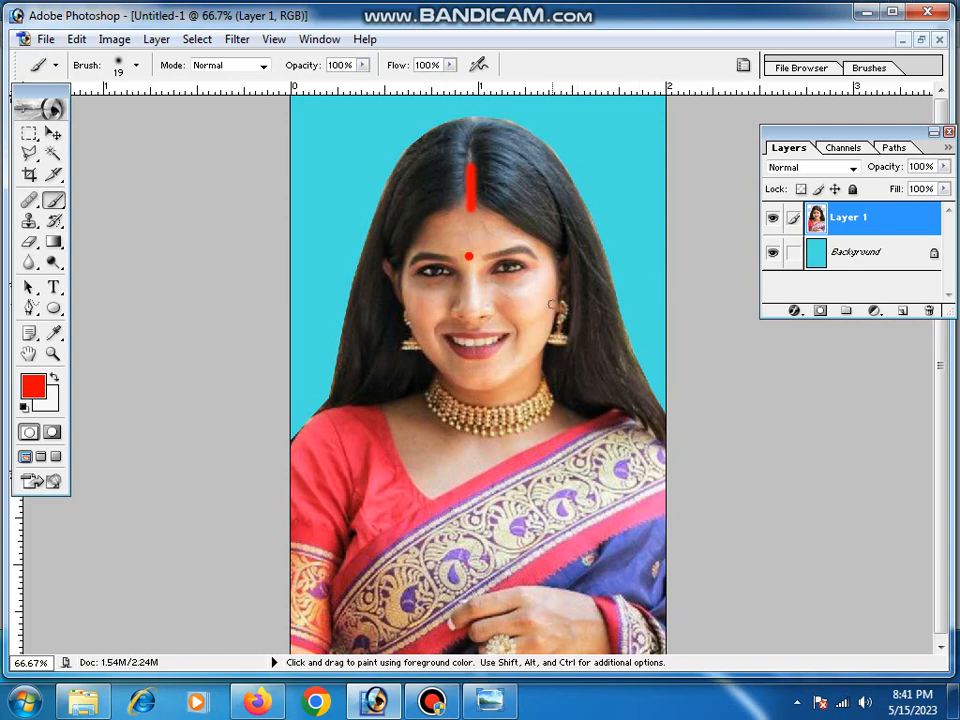
Step: Restore the portrait document to a floating window, then enlarge and reposition it to show the full photo width
{"action": "left_click", "coordinate": [921, 40]}
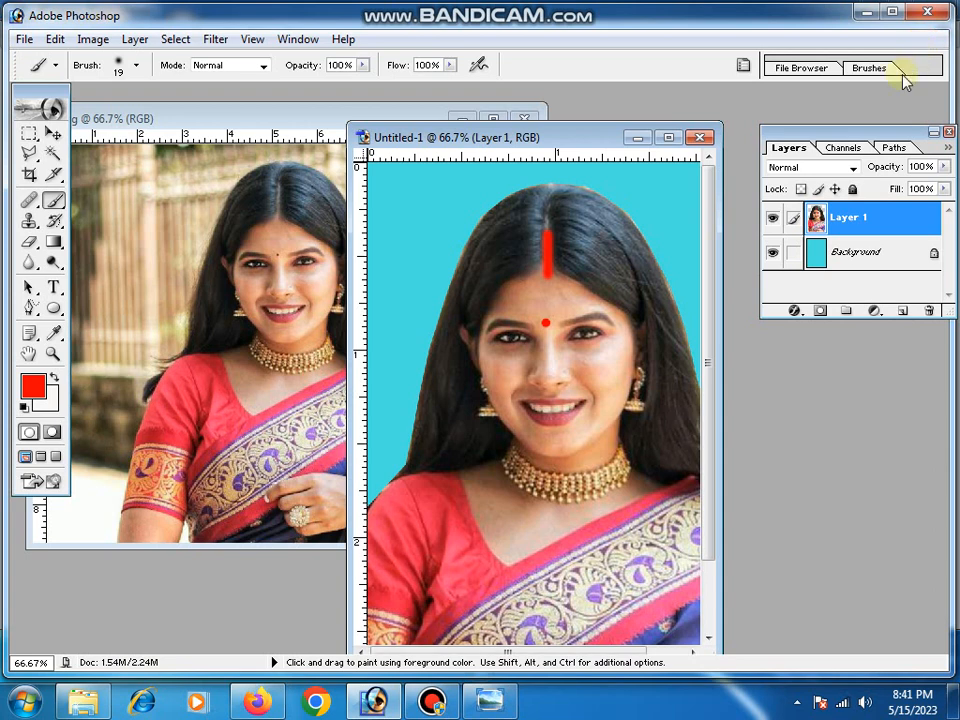
{"action": "left_click_drag", "start_coordinate": [719, 447], "coordinate": [834, 512]}
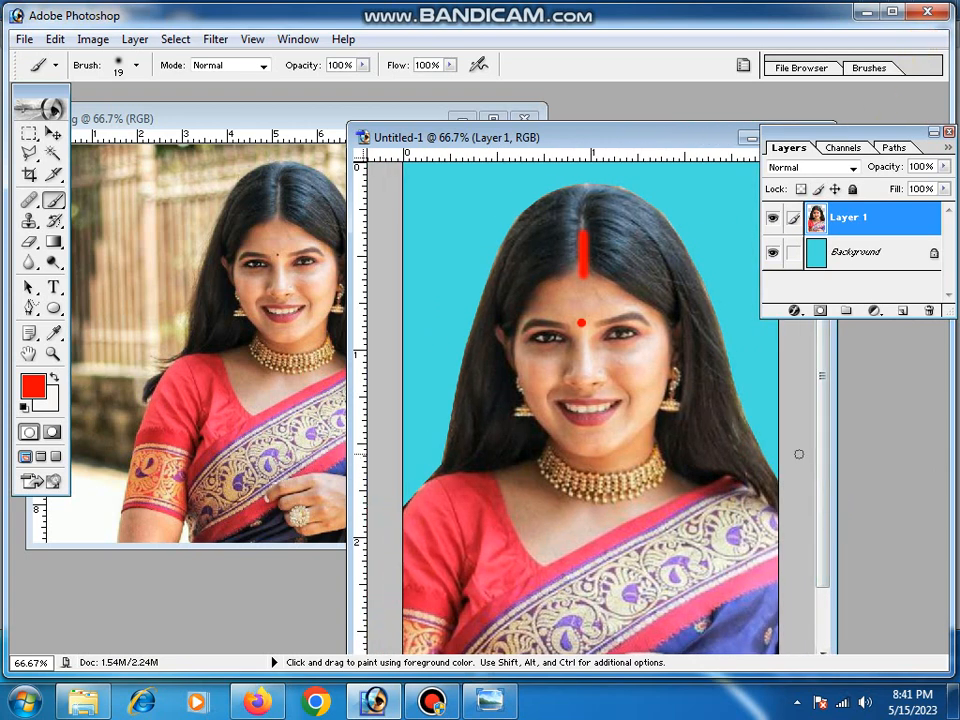
{"action": "left_click_drag", "start_coordinate": [600, 135], "coordinate": [448, 99]}
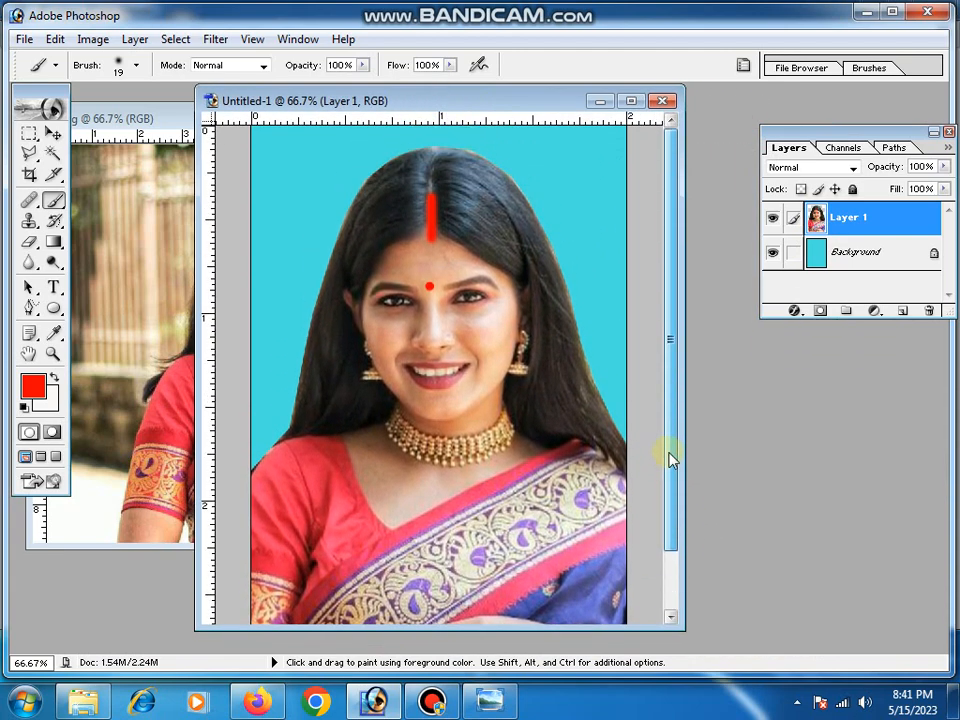
Step: Save a JPEG copy of the portrait to the Desktop under the name 11, accepting the JPEG options
{"action": "left_click", "coordinate": [24, 40]}
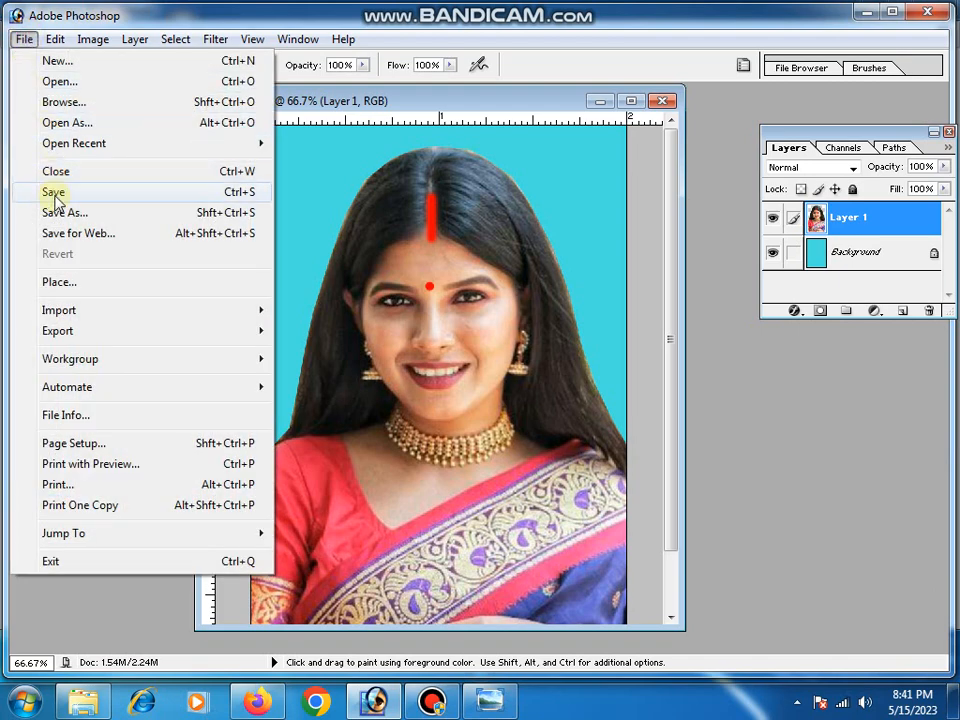
{"action": "left_click", "coordinate": [62, 212]}
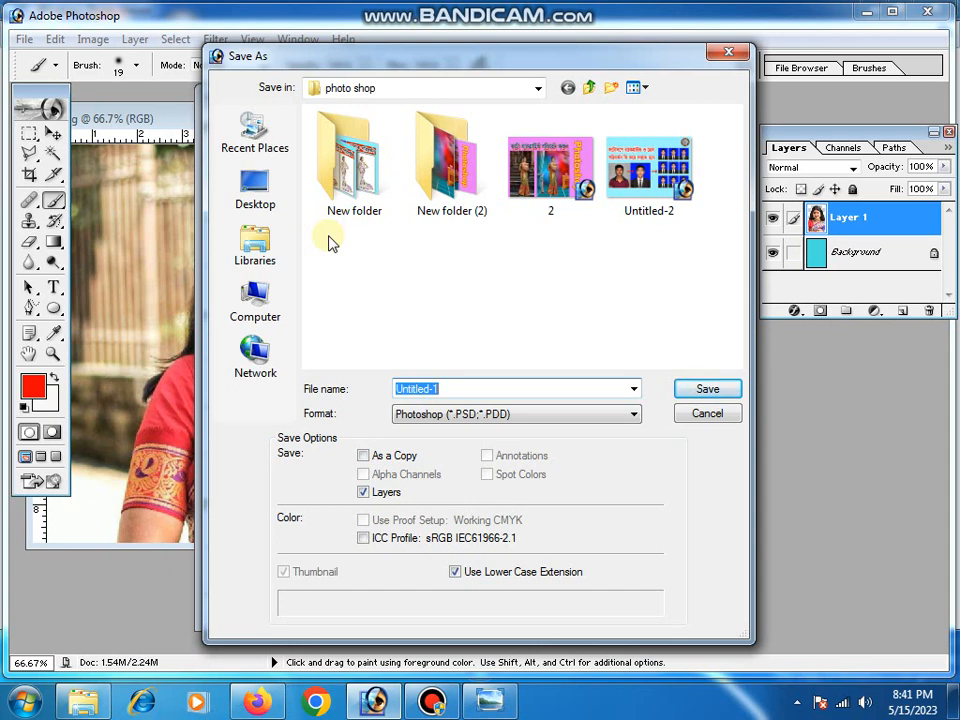
{"action": "left_click", "coordinate": [255, 190]}
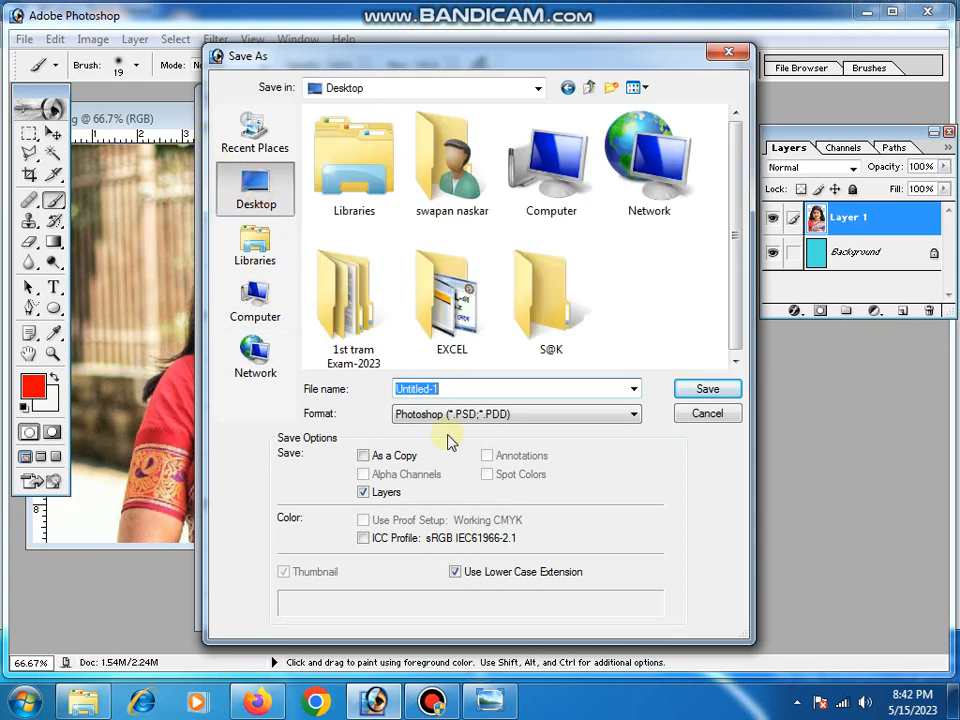
{"action": "left_click", "coordinate": [450, 413]}
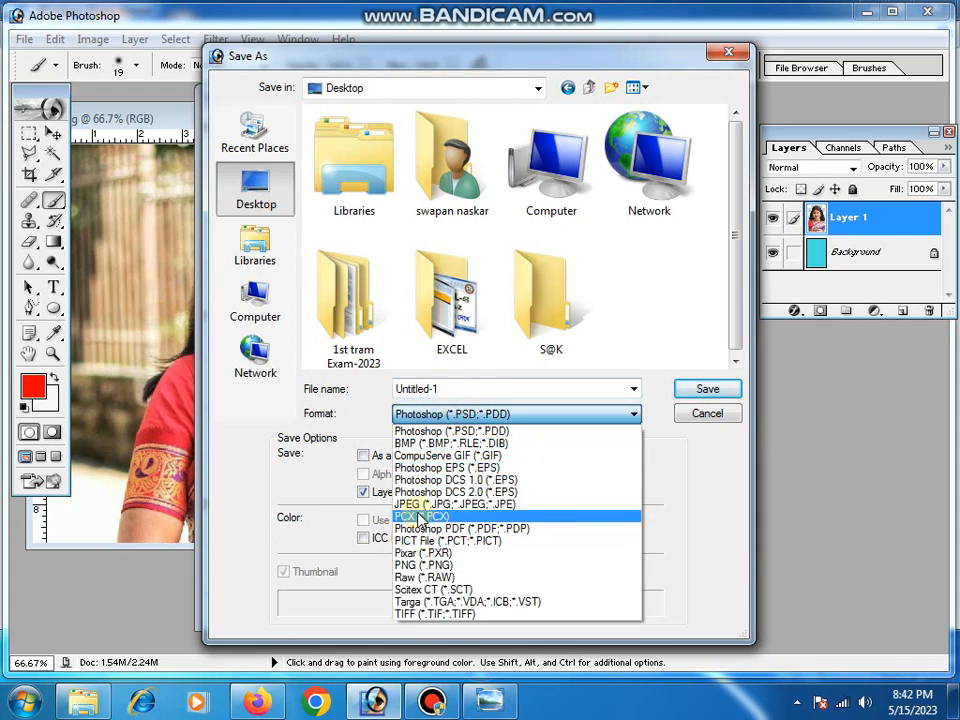
{"action": "left_click", "coordinate": [420, 504]}
{"action": "left_click", "coordinate": [420, 386]}
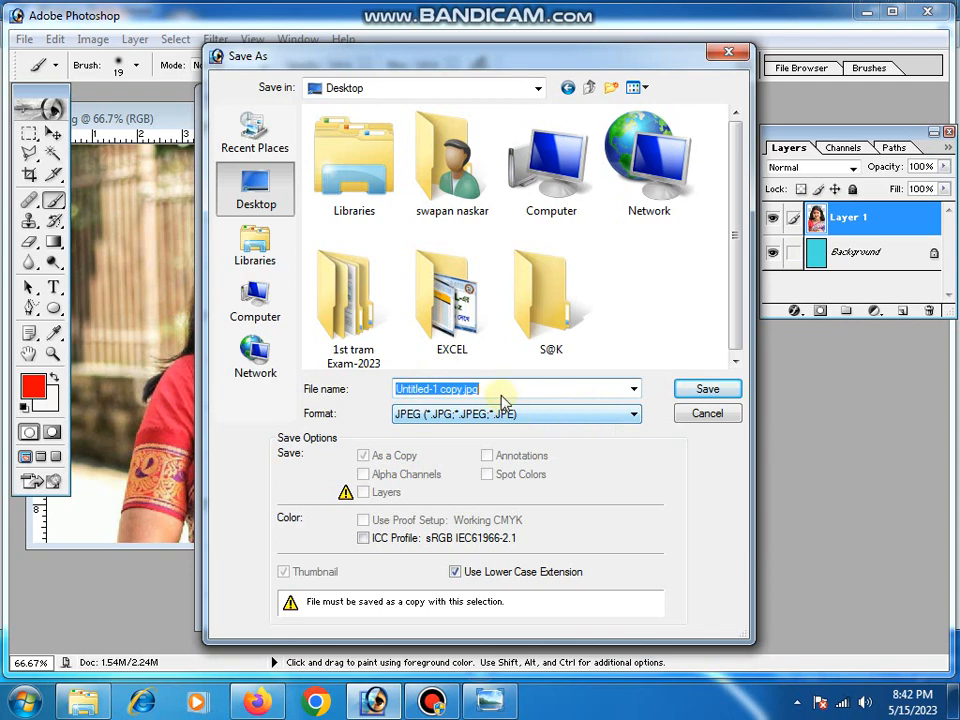
{"action": "type", "text": "11"}
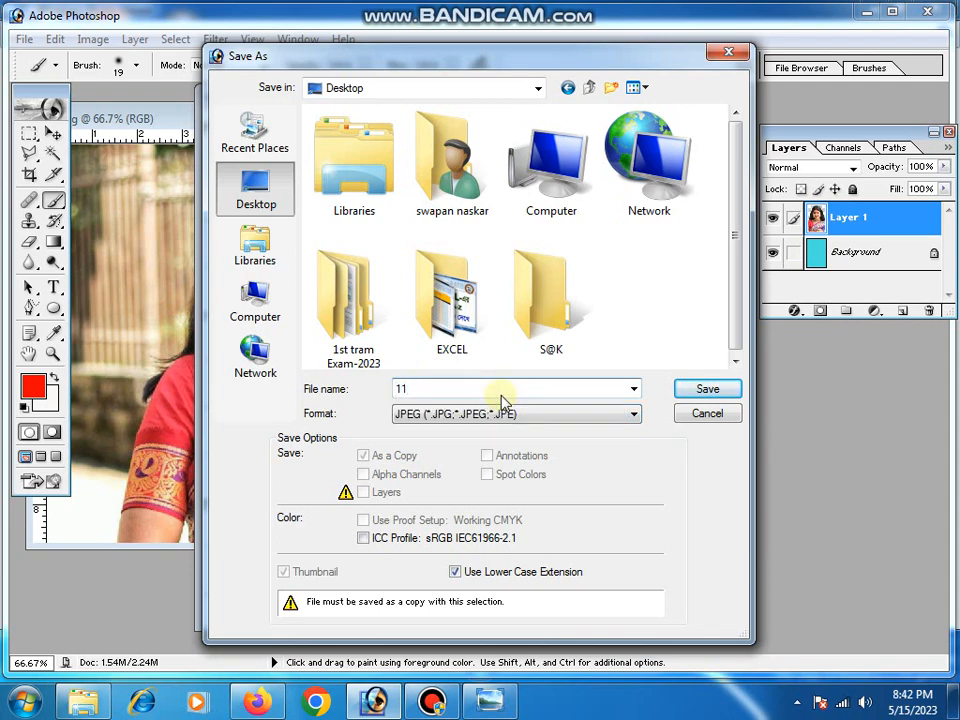
{"action": "key", "text": "Return"}
{"action": "key", "text": "Return"}
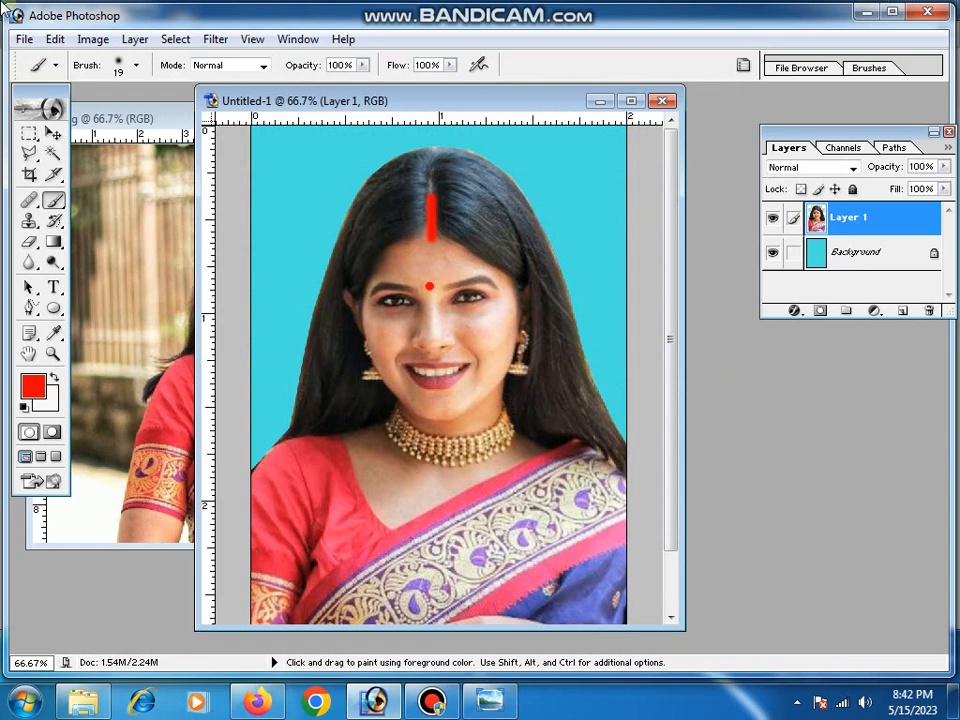
{"action": "left_click", "coordinate": [432, 700]}
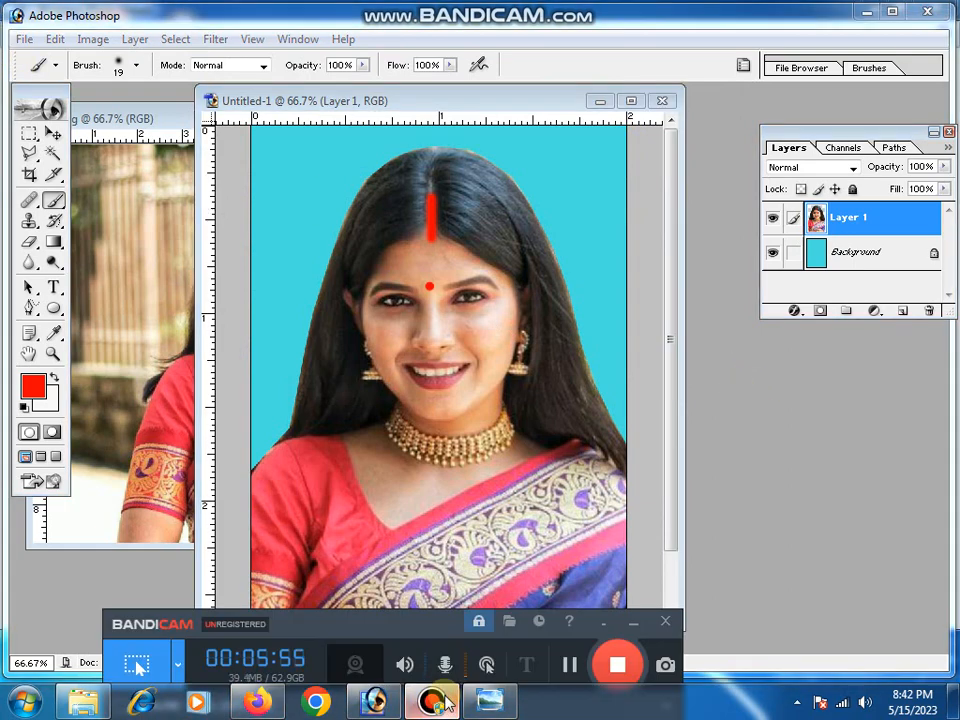
{"action": "left_click", "coordinate": [440, 702]}
Step: Open the saved picture 11 from the Desktop
{"action": "left_click", "coordinate": [24, 39]}
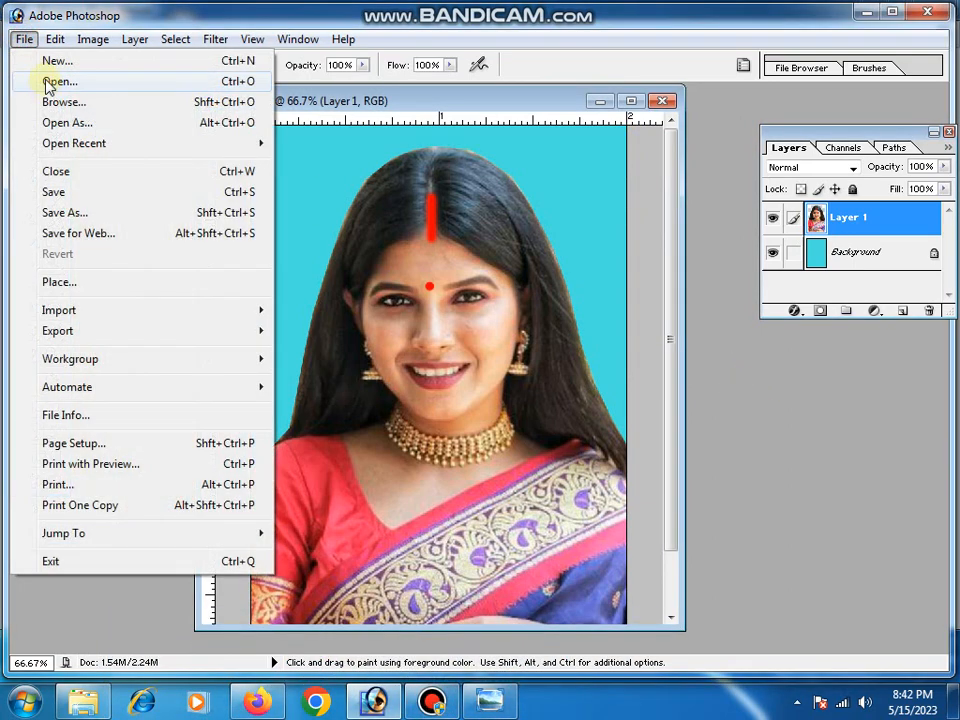
{"action": "left_click", "coordinate": [47, 82]}
{"action": "left_click", "coordinate": [630, 322]}
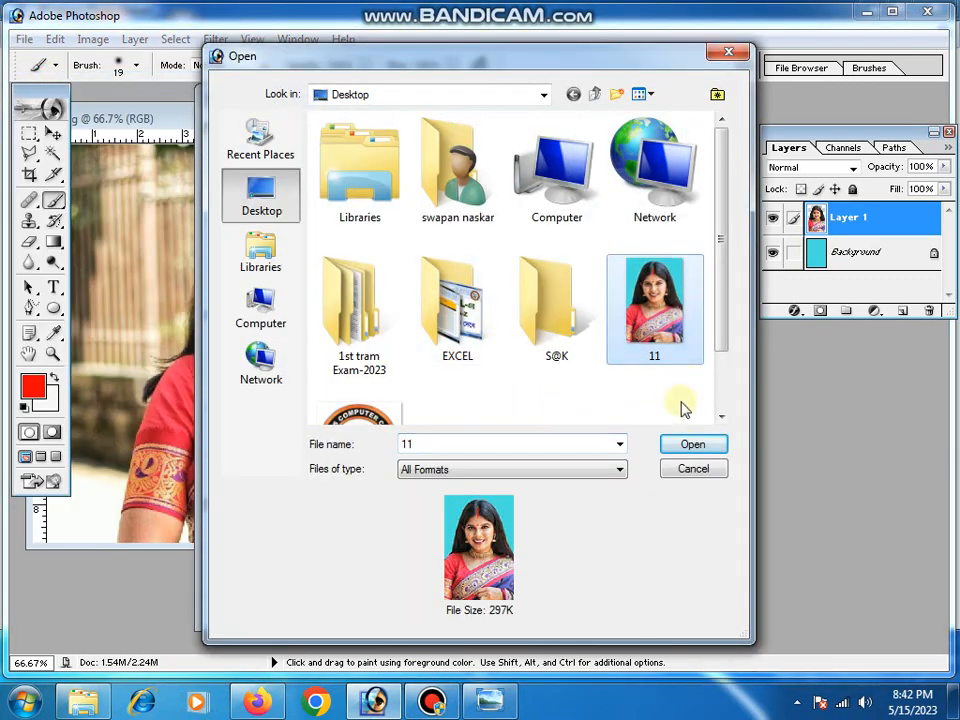
{"action": "left_click", "coordinate": [688, 447]}
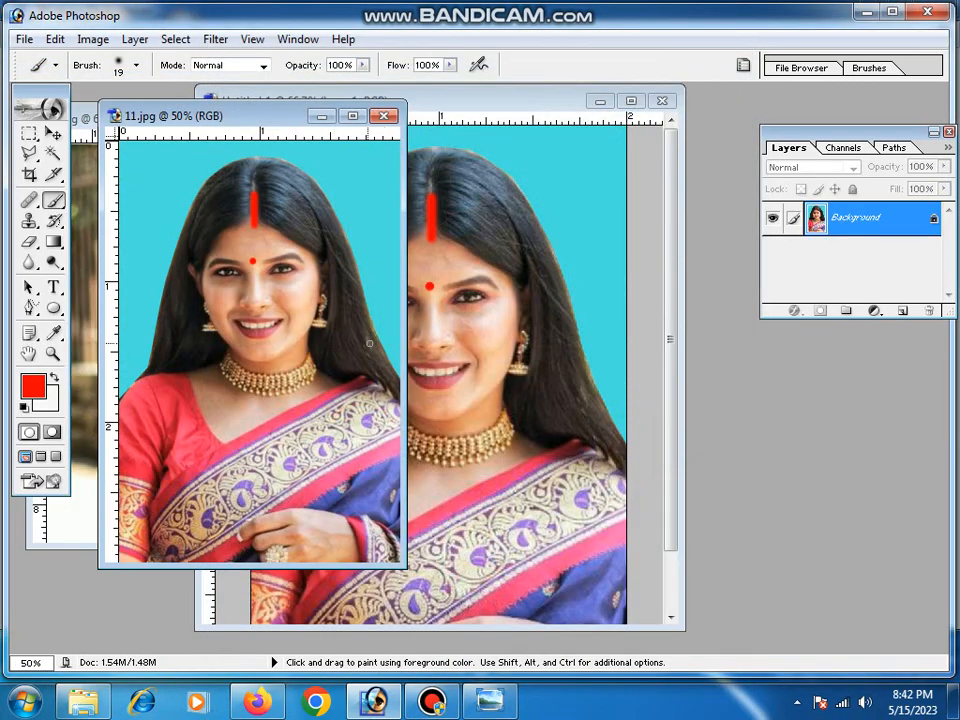
Step: Create a white RGB document from the 4 x 6 inch preset at 300 pixels/inch and place its window beside 11.jpg
{"action": "left_click", "coordinate": [24, 40]}
{"action": "left_click", "coordinate": [55, 63]}
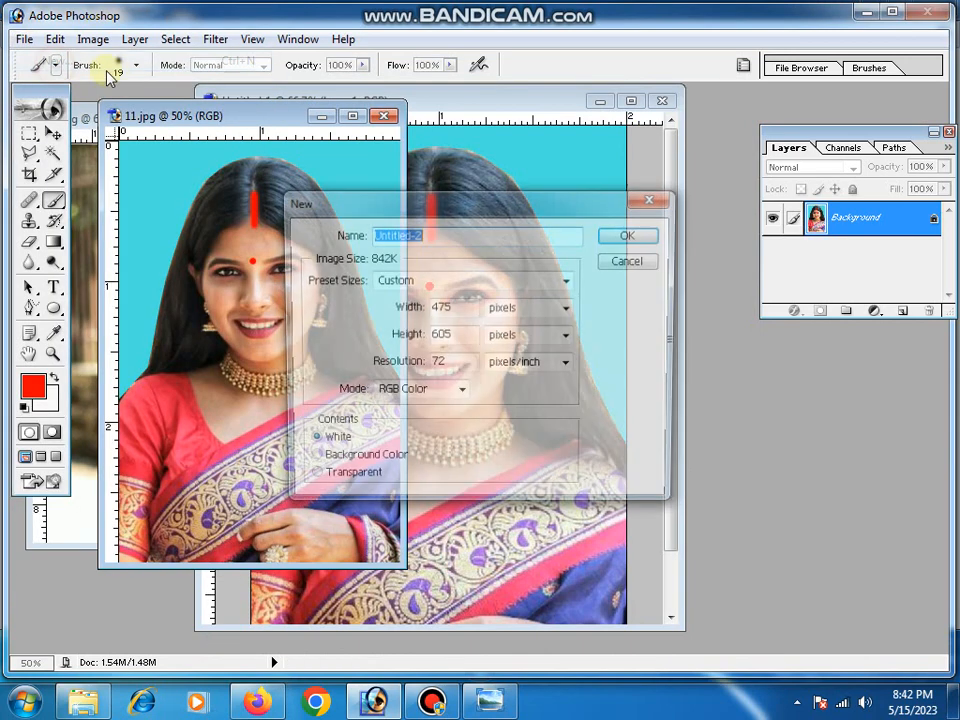
{"action": "left_click", "coordinate": [448, 284]}
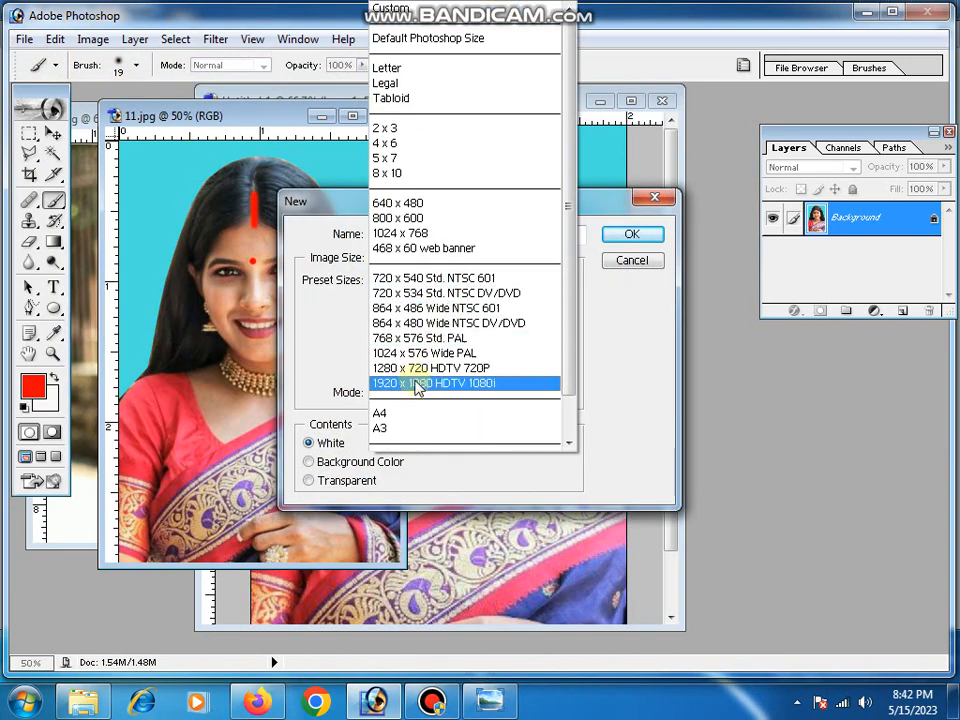
{"action": "left_click", "coordinate": [413, 153]}
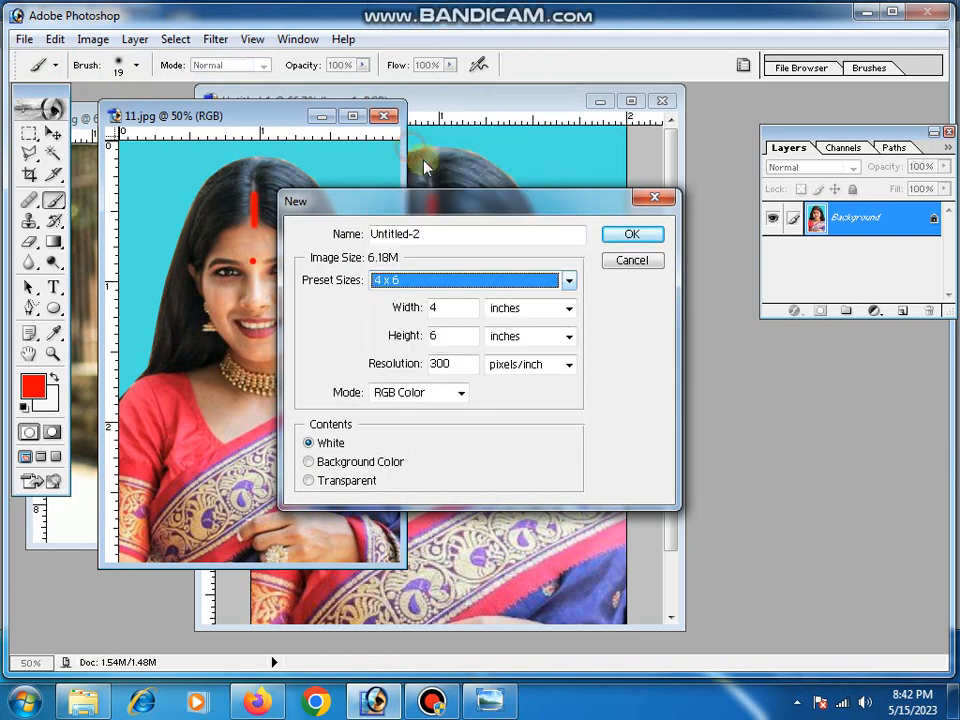
{"action": "left_click", "coordinate": [619, 234]}
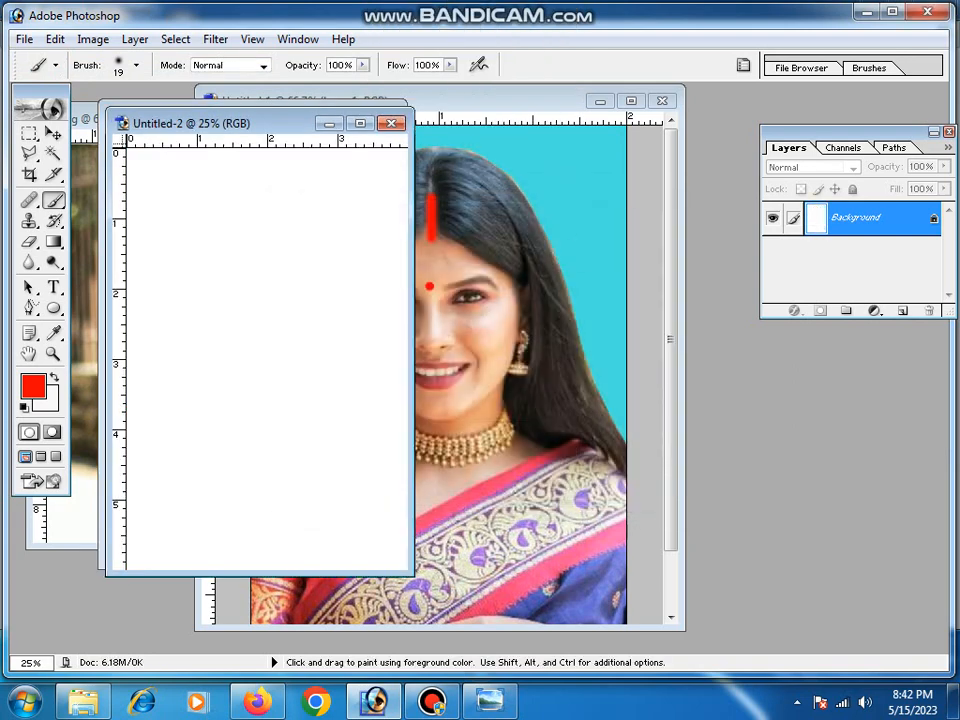
{"action": "left_click_drag", "start_coordinate": [240, 135], "coordinate": [545, 153]}
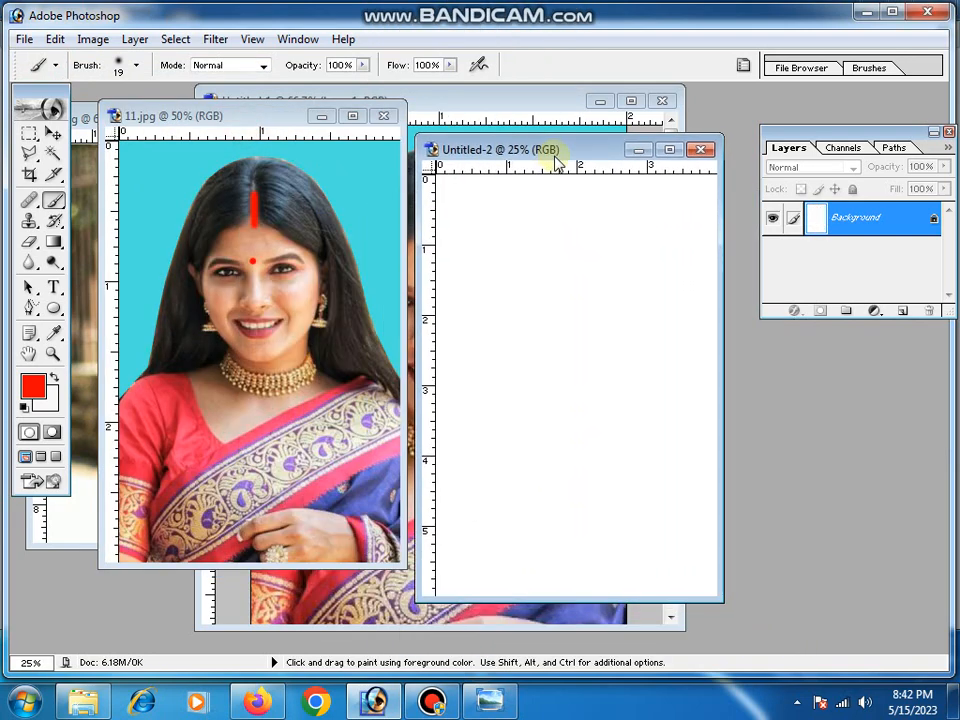
Step: Place five vertical guides on the blank 4 x 6 sheet to lay out three photo columns separated by narrow gaps
{"action": "left_click", "coordinate": [50, 133]}
{"action": "left_click_drag", "start_coordinate": [425, 330], "coordinate": [507, 390]}
{"action": "left_click_drag", "start_coordinate": [428, 339], "coordinate": [517, 379]}
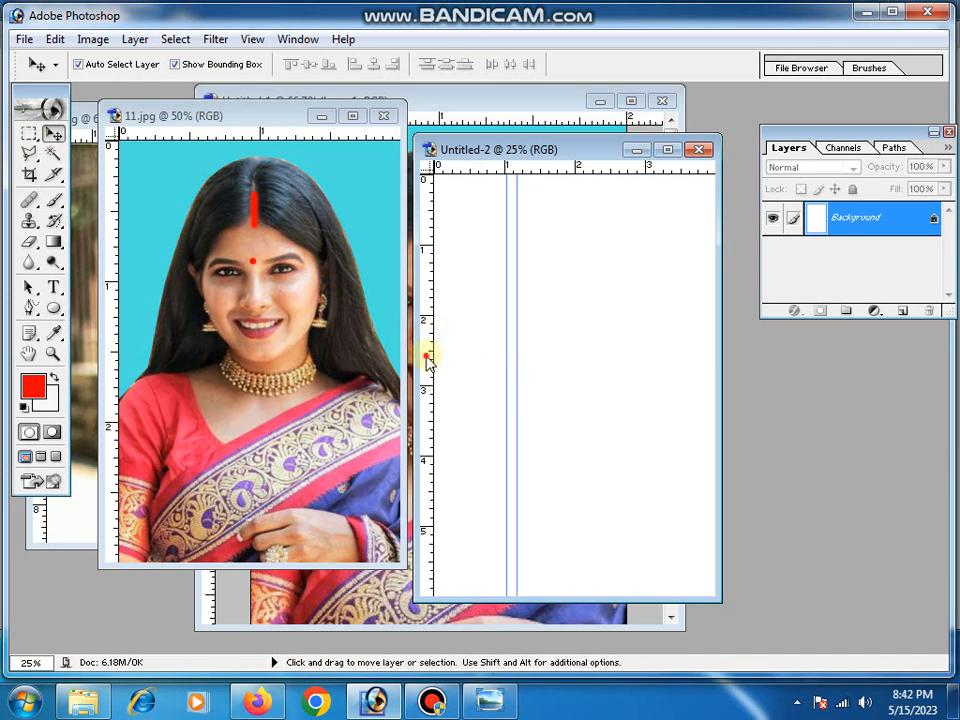
{"action": "left_click_drag", "start_coordinate": [426, 354], "coordinate": [598, 406]}
{"action": "left_click_drag", "start_coordinate": [431, 366], "coordinate": [691, 394]}
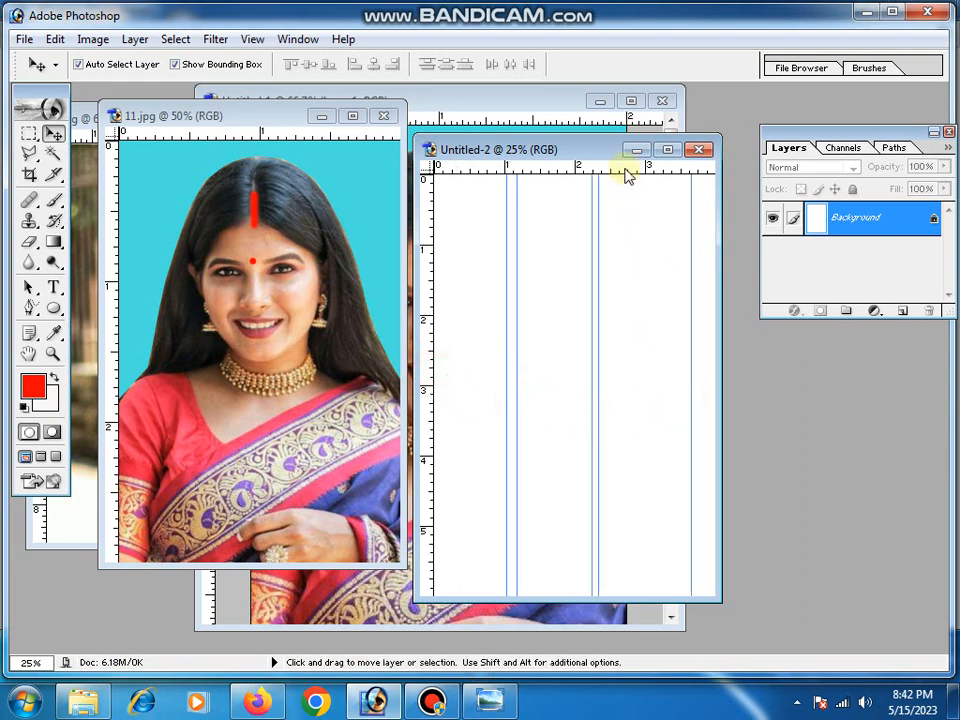
Step: Add a left-margin guide and horizontal row guides at about 1.75 and 1.85 inches, and shift the inner column guides to even the gaps
{"action": "left_click_drag", "start_coordinate": [626, 172], "coordinate": [635, 294]}
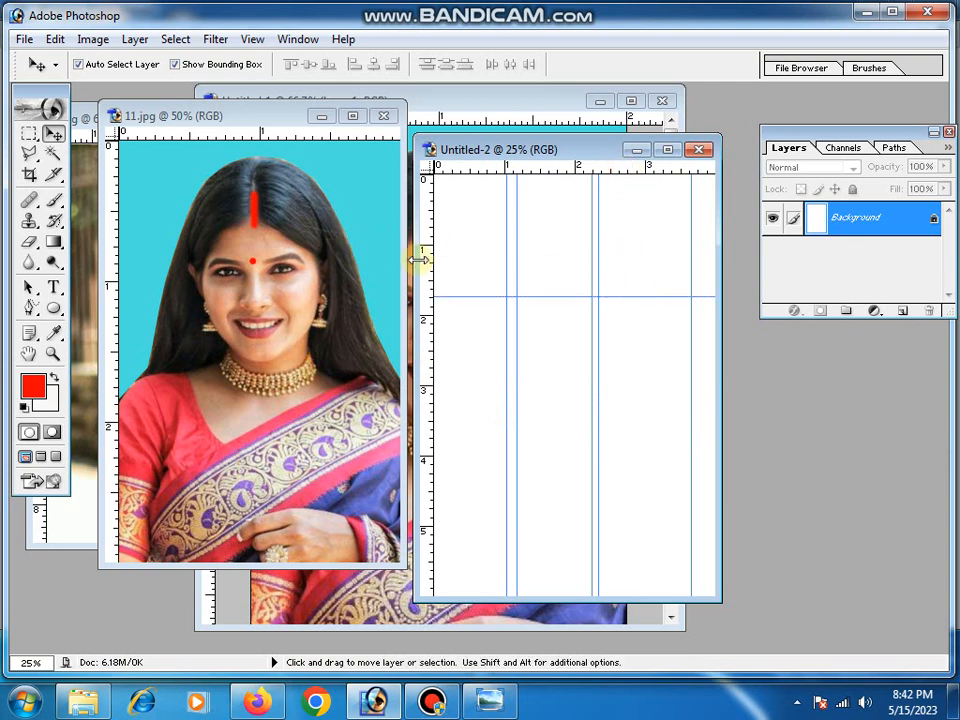
{"action": "left_click_drag", "start_coordinate": [425, 277], "coordinate": [443, 290]}
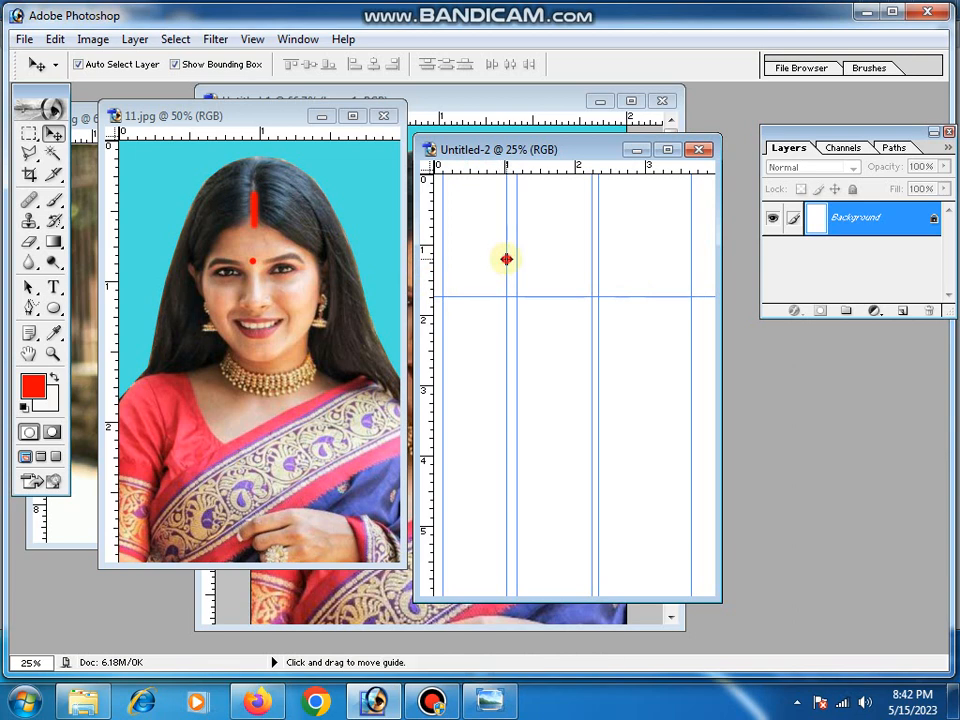
{"action": "left_click_drag", "start_coordinate": [506, 259], "coordinate": [526, 305]}
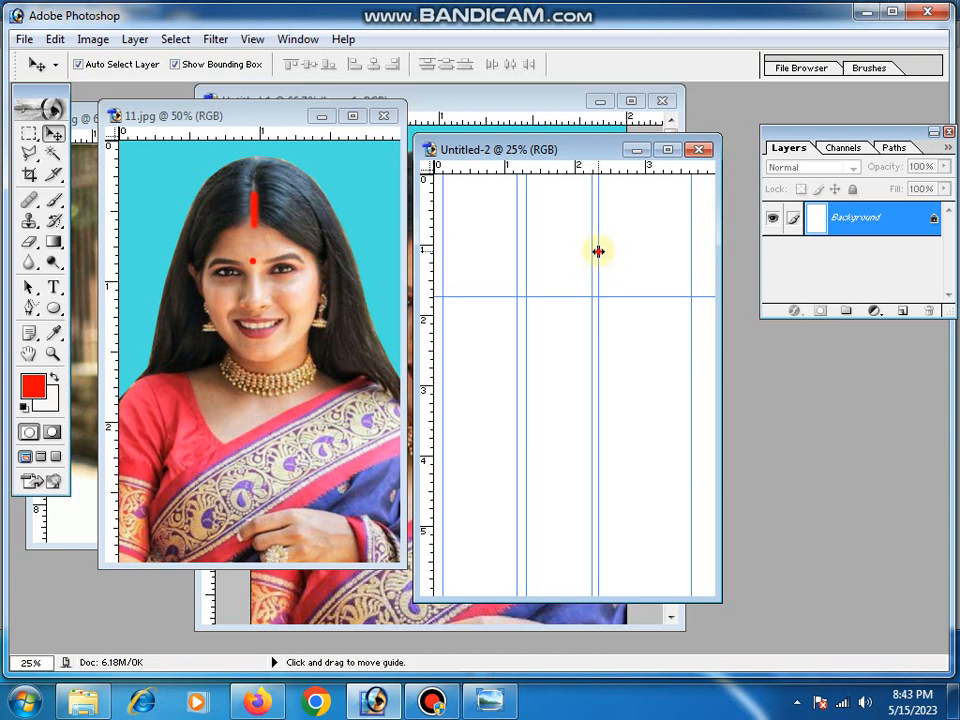
{"action": "mouse_move", "coordinate": [598, 251]}
{"action": "left_mouse_down"}
{"action": "mouse_move", "coordinate": [613, 264]}
{"action": "mouse_move", "coordinate": [591, 216]}
{"action": "mouse_move", "coordinate": [598, 231]}
{"action": "left_mouse_up"}
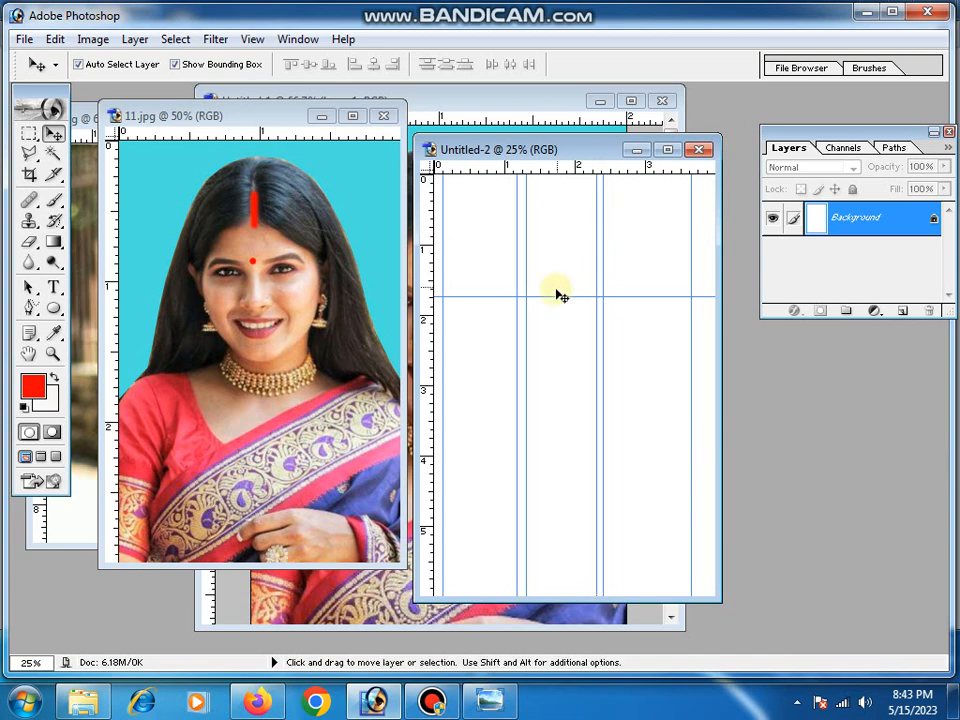
{"action": "left_click_drag", "start_coordinate": [572, 168], "coordinate": [585, 306]}
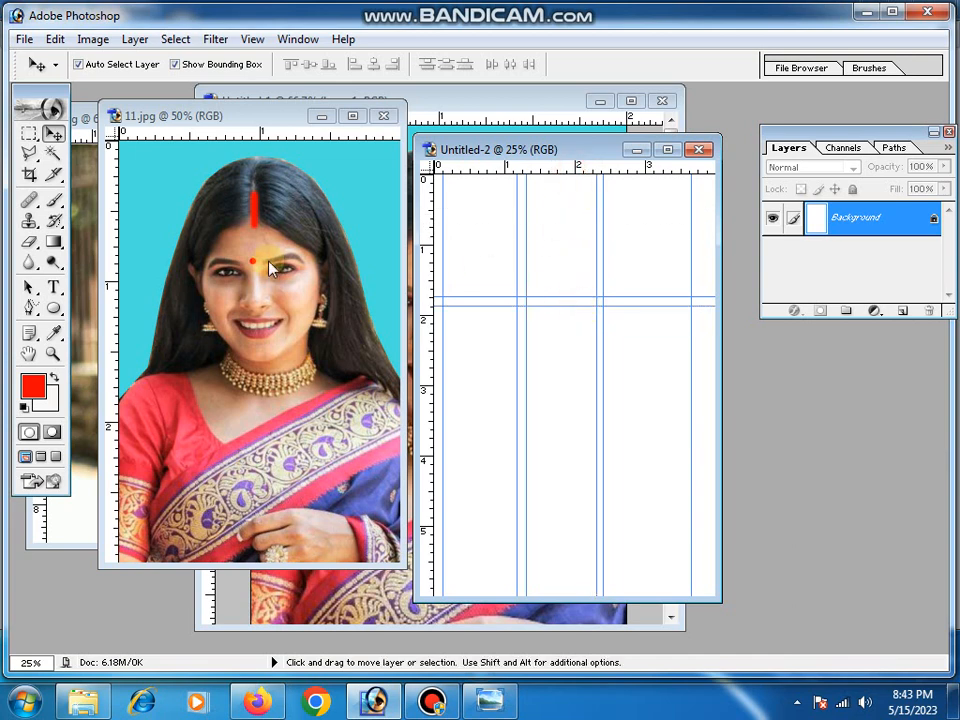
Step: Copy the whole 11.jpg picture onto the 4 x 6 sheet and scale it to 50% width and 53.6% height in the upper-left guide cell
{"action": "left_click", "coordinate": [258, 232]}
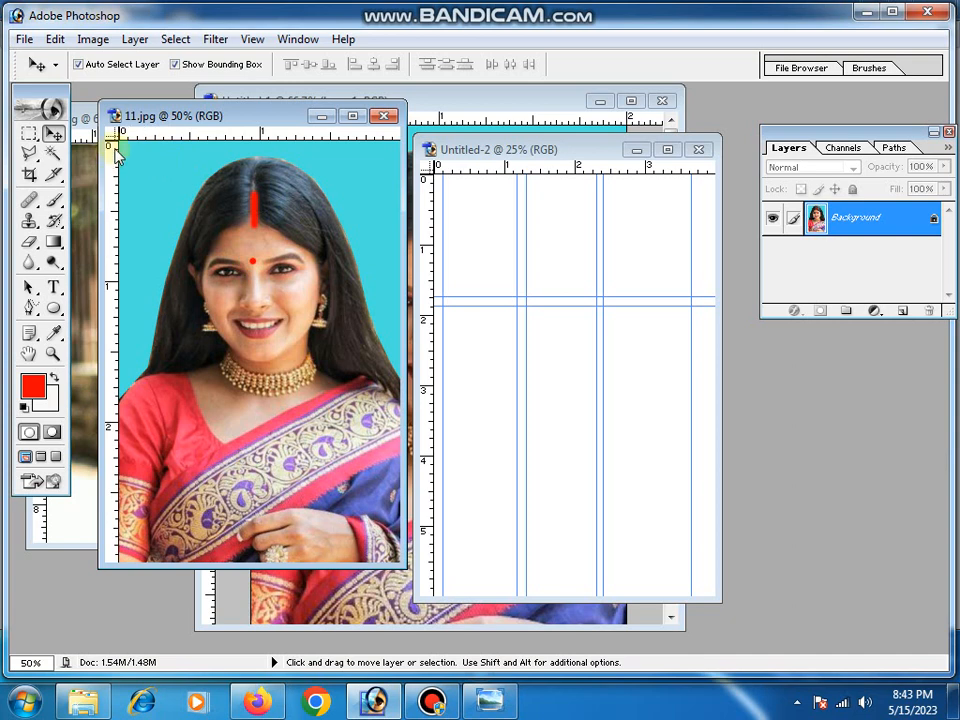
{"action": "key", "text": "ctrl+a"}
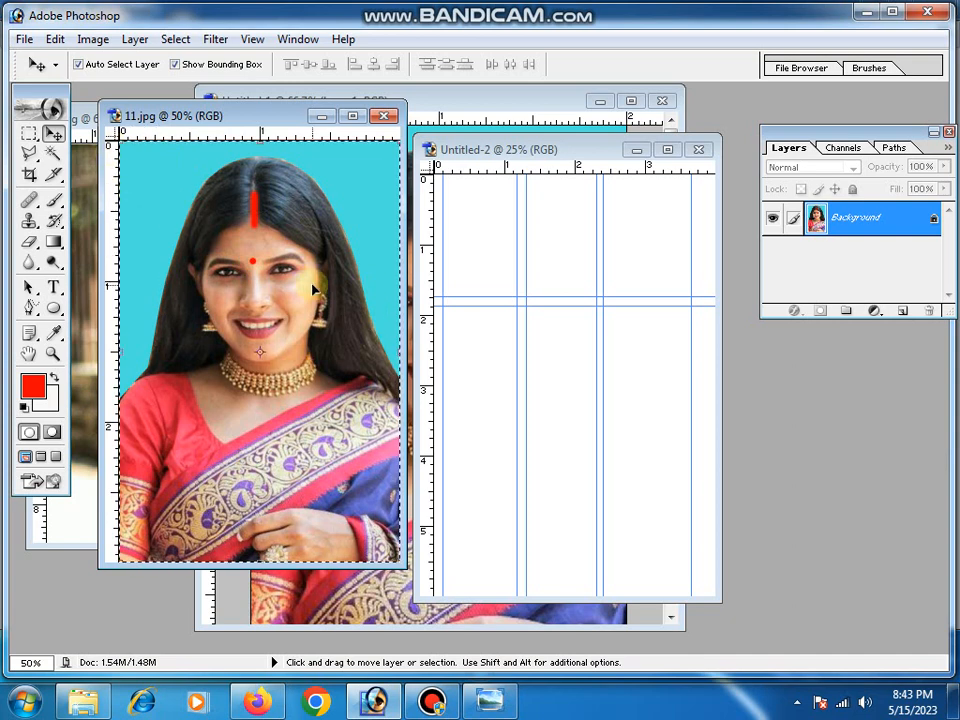
{"action": "left_click_drag", "start_coordinate": [313, 290], "coordinate": [496, 264]}
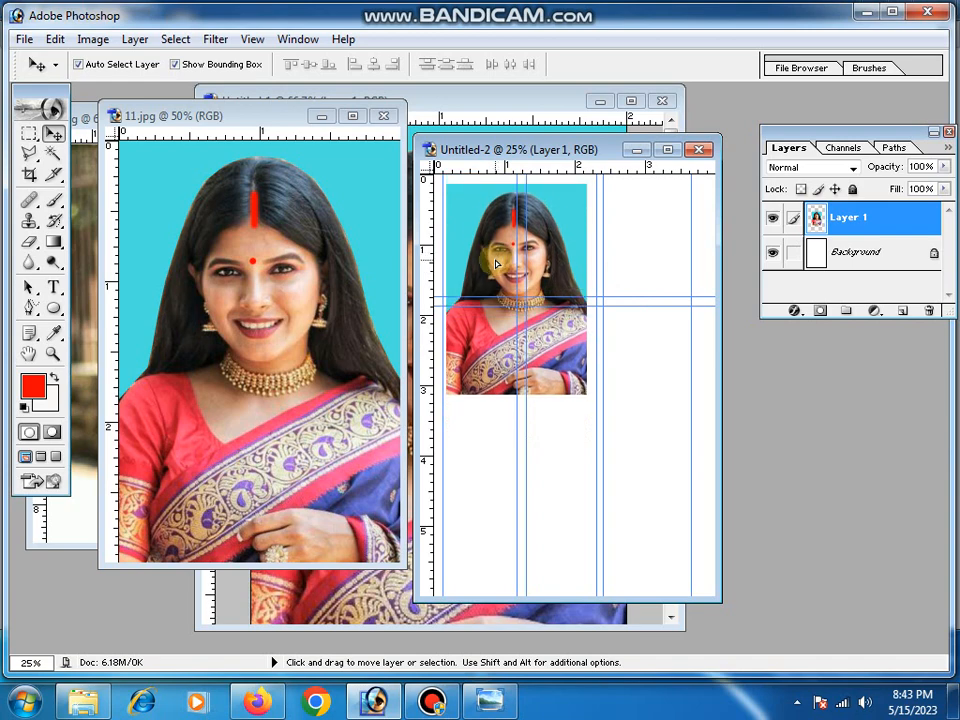
{"action": "left_click_drag", "start_coordinate": [585, 393], "coordinate": [518, 295]}
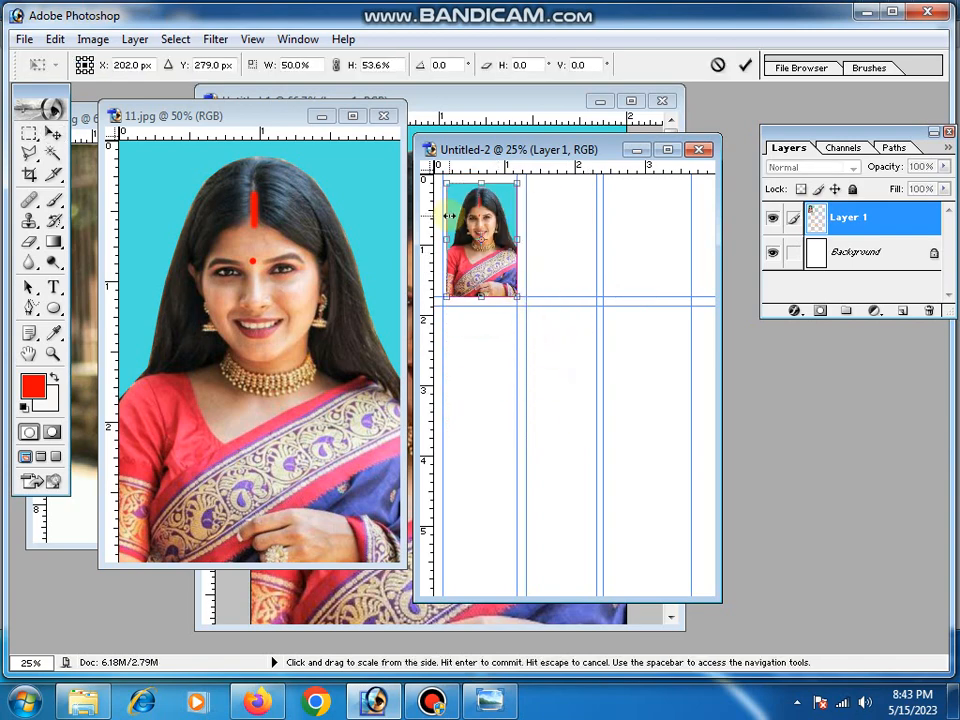
{"action": "key", "text": "Return"}
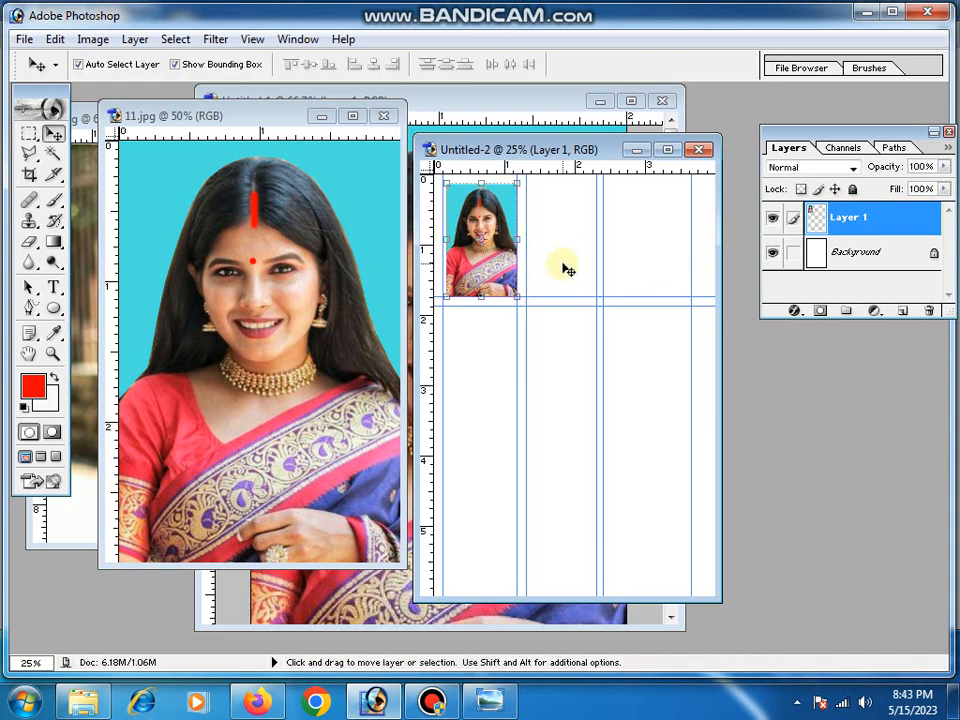
Step: Duplicate the small portrait into three rows of three, adding horizontal guides at about 3.45 and 3.6 inches for the third row
{"action": "left_click_drag", "start_coordinate": [496, 277], "coordinate": [624, 387]}
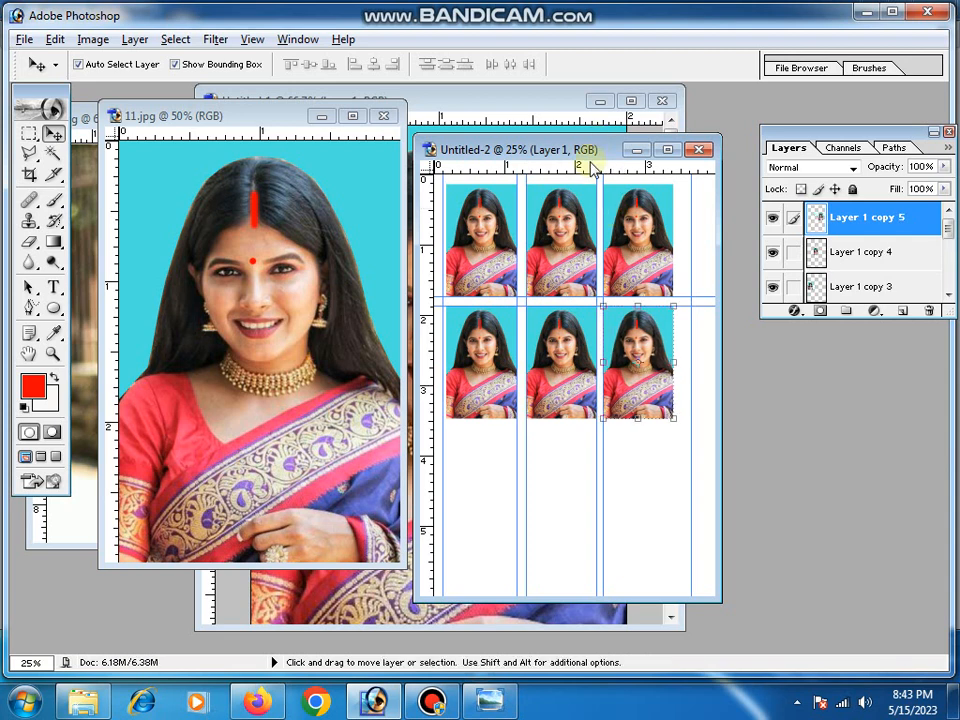
{"action": "left_click_drag", "start_coordinate": [583, 168], "coordinate": [570, 419]}
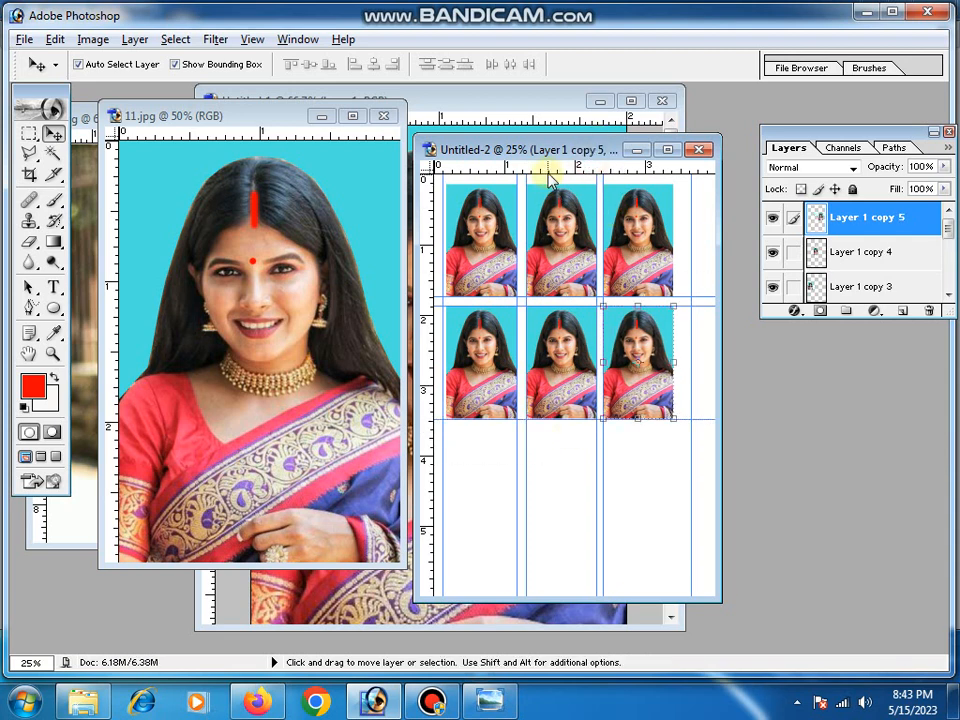
{"action": "left_click_drag", "start_coordinate": [548, 168], "coordinate": [538, 428]}
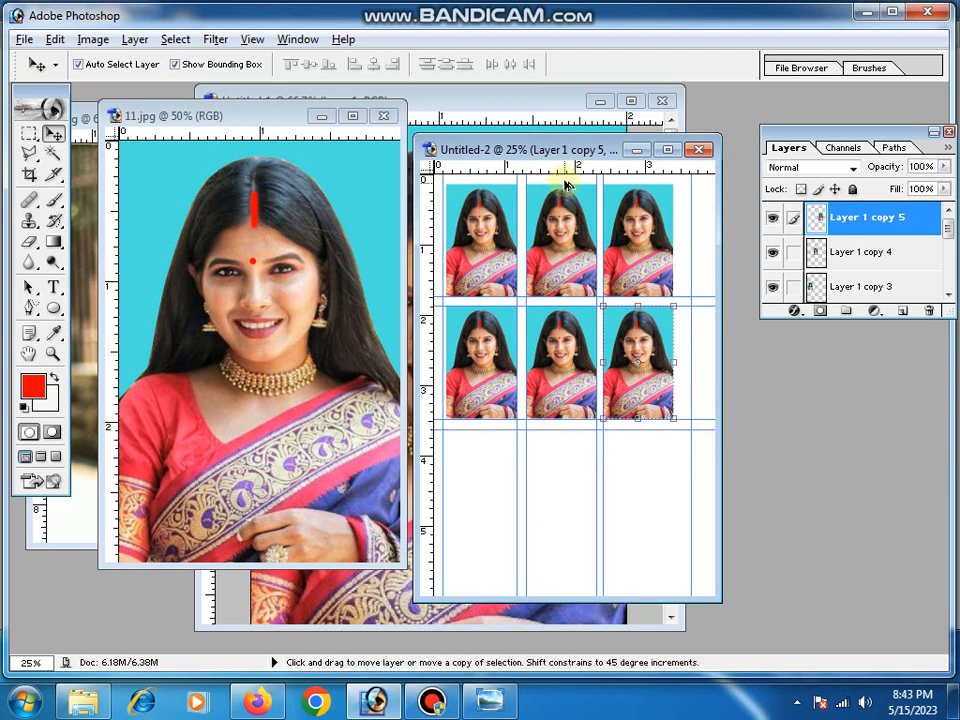
{"action": "left_click", "coordinate": [505, 358]}
{"action": "left_click_drag", "start_coordinate": [505, 358], "coordinate": [650, 496]}
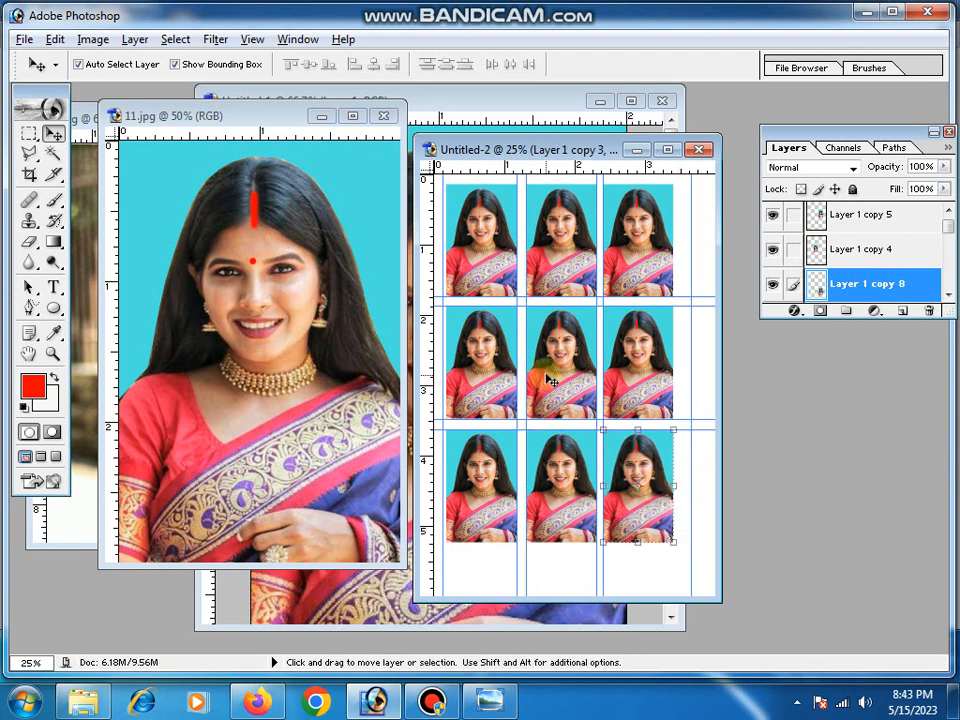